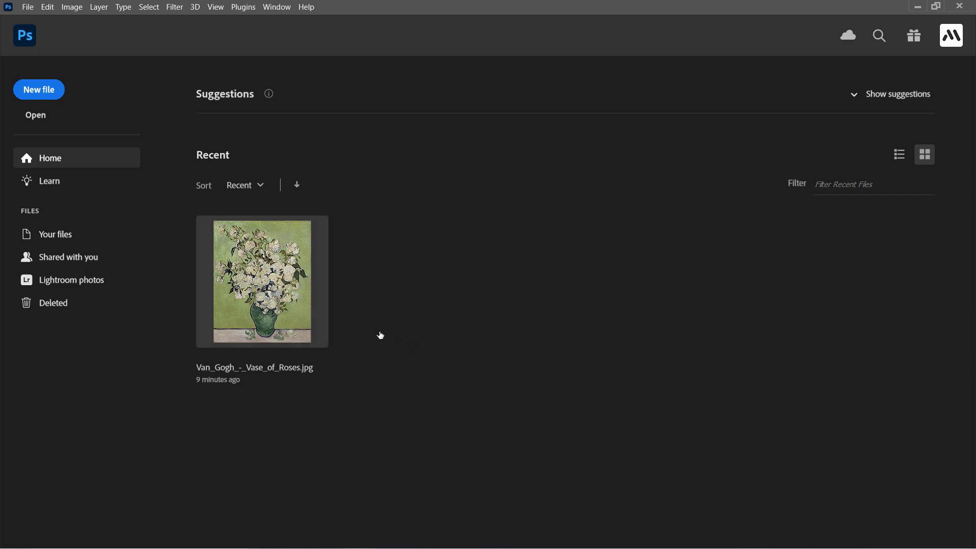
Step: Open Van_Gogh_-_Vase_of_Roses.jpg, zoom into the rose brushstrokes, then fit the whole painting on screen
{"action": "left_click", "coordinate": [266, 296]}
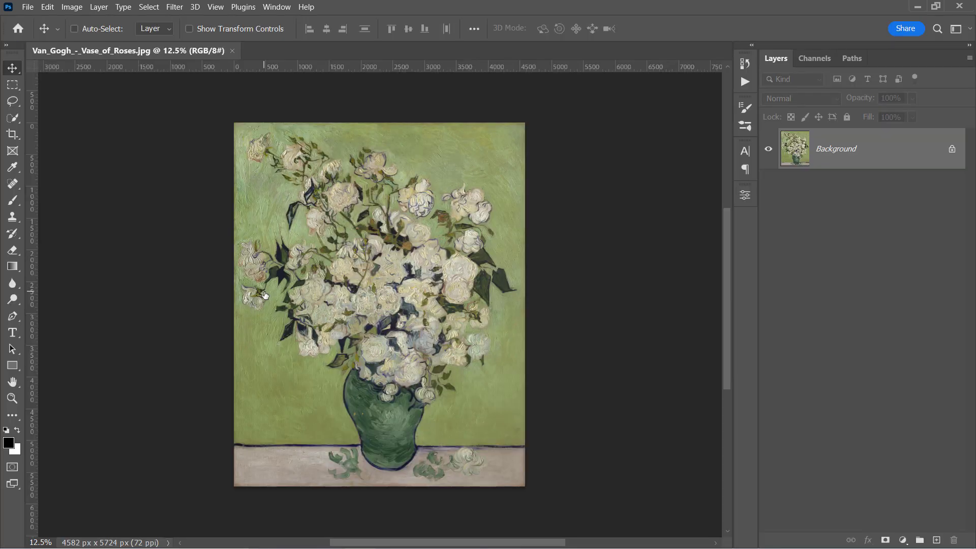
{"action": "key", "text": "z"}
{"action": "left_click_drag", "start_coordinate": [315, 329], "coordinate": [388, 331]}
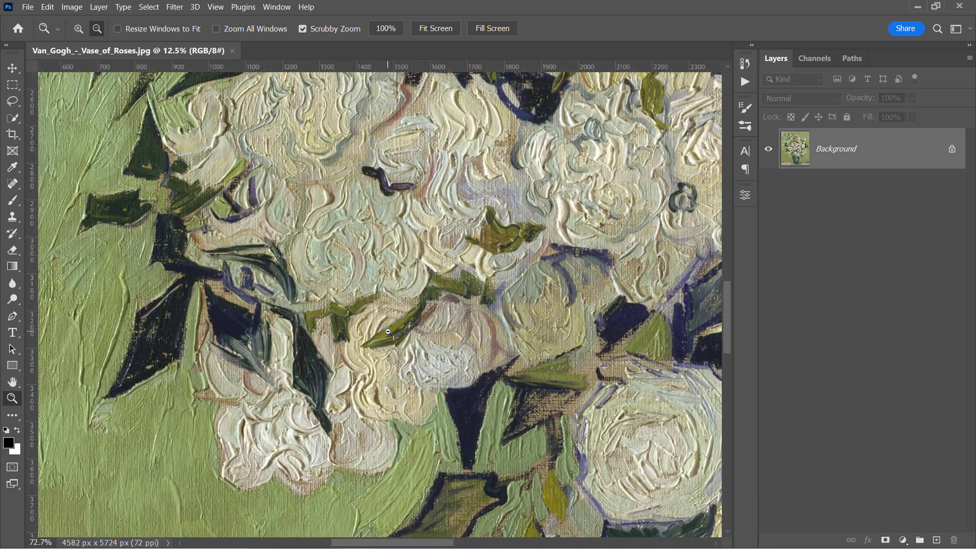
{"action": "key", "text": "v"}
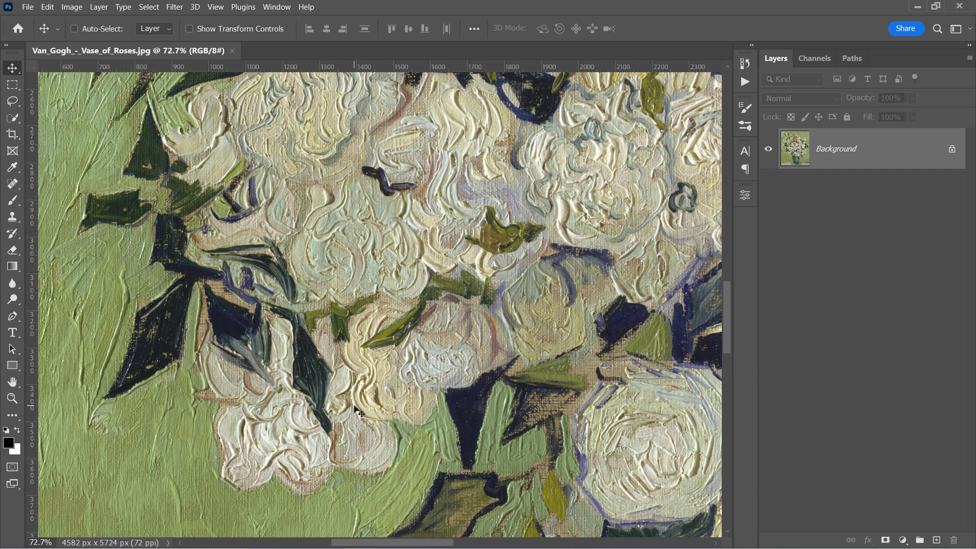
{"action": "key", "text": "ctrl+0"}
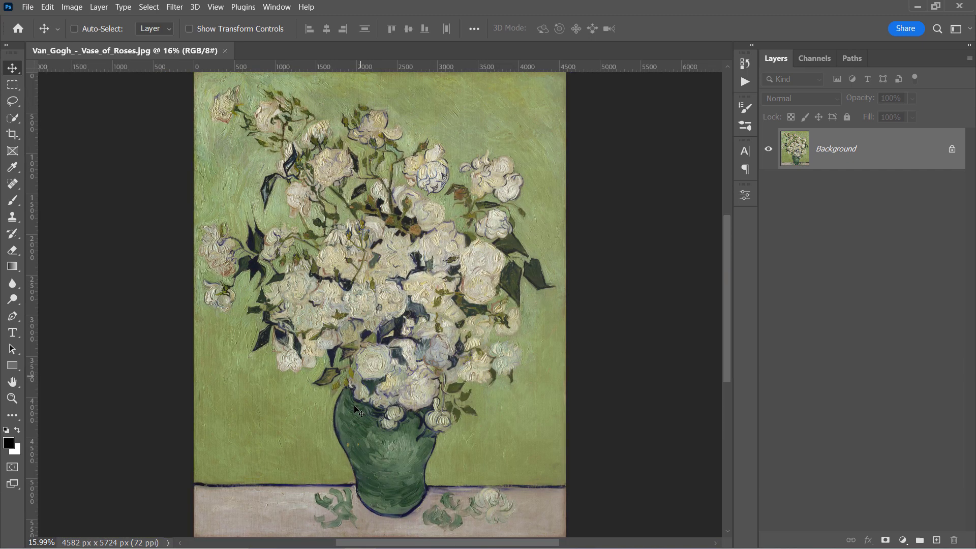
Step: Close the Van Gogh painting and create a new 2000 × 3000 px document
{"action": "left_click", "coordinate": [225, 51]}
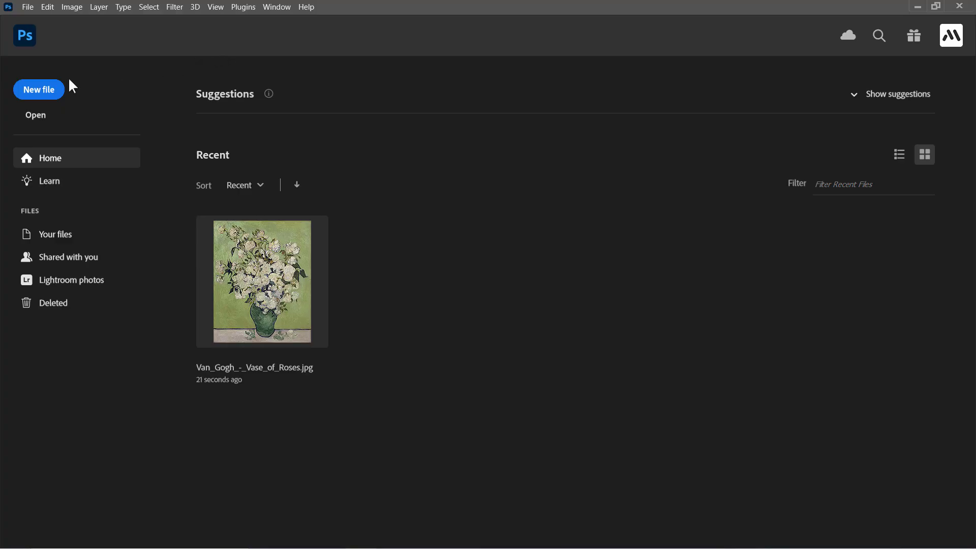
{"action": "left_click", "coordinate": [43, 89]}
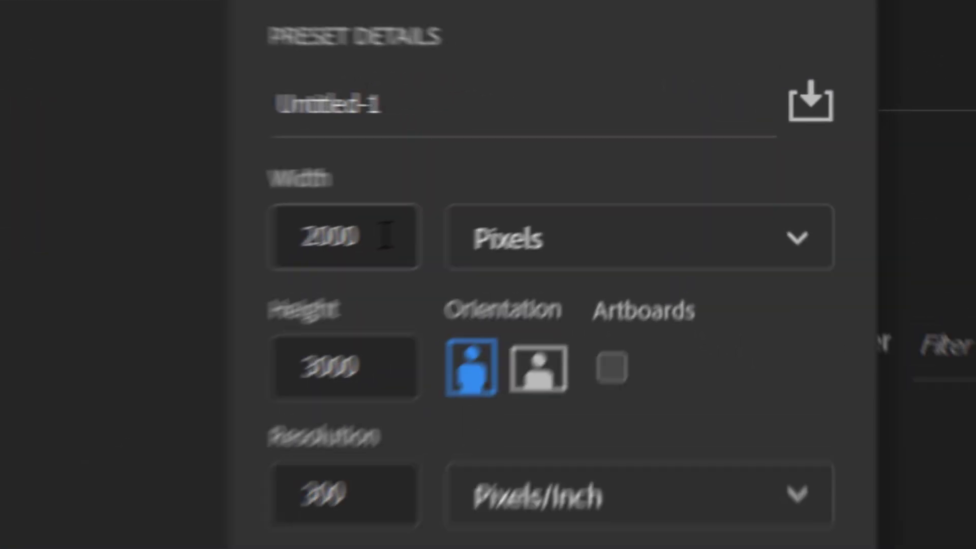
{"action": "left_click", "coordinate": [385, 237]}
{"action": "left_click", "coordinate": [377, 381]}
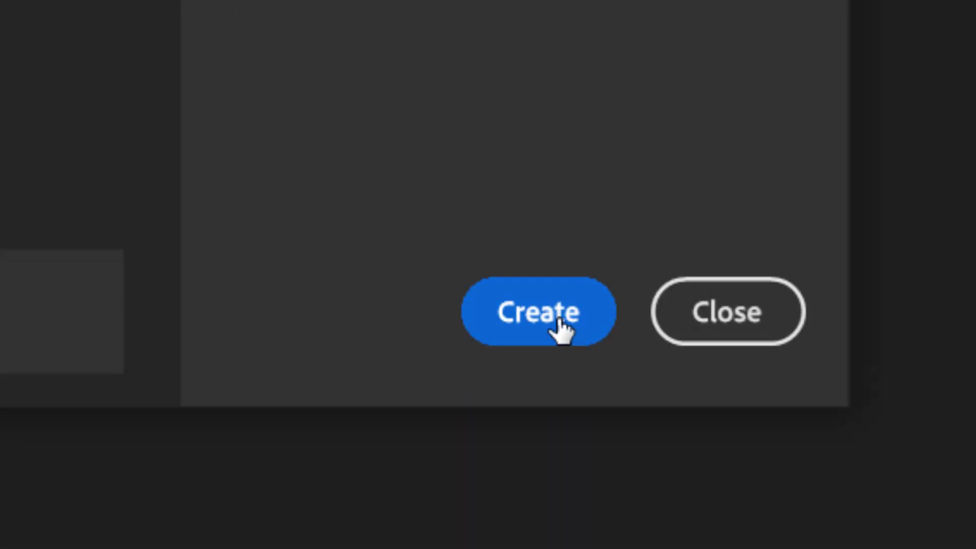
{"action": "left_click", "coordinate": [565, 531]}
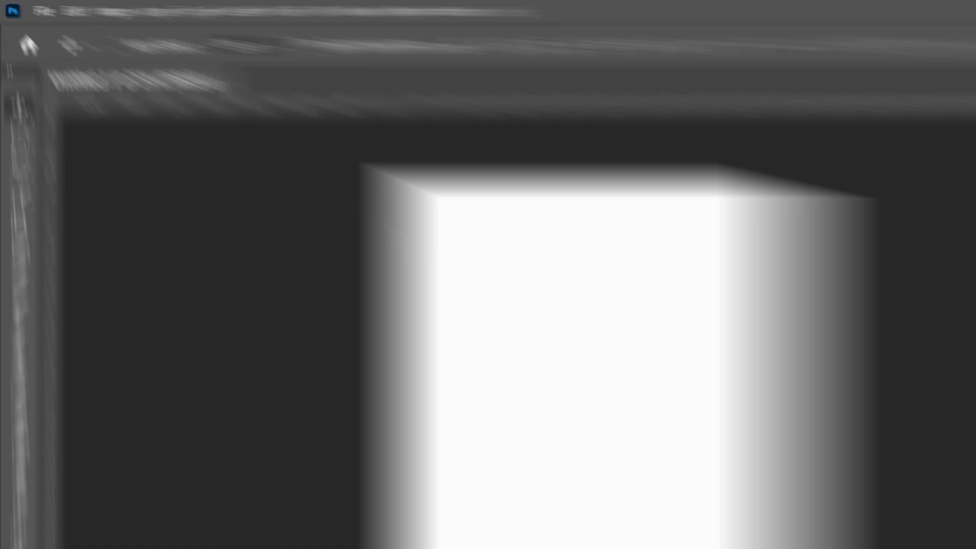
Step: Place the lake photo with the man as an embedded smart object and commit it
{"action": "left_click", "coordinate": [28, 6]}
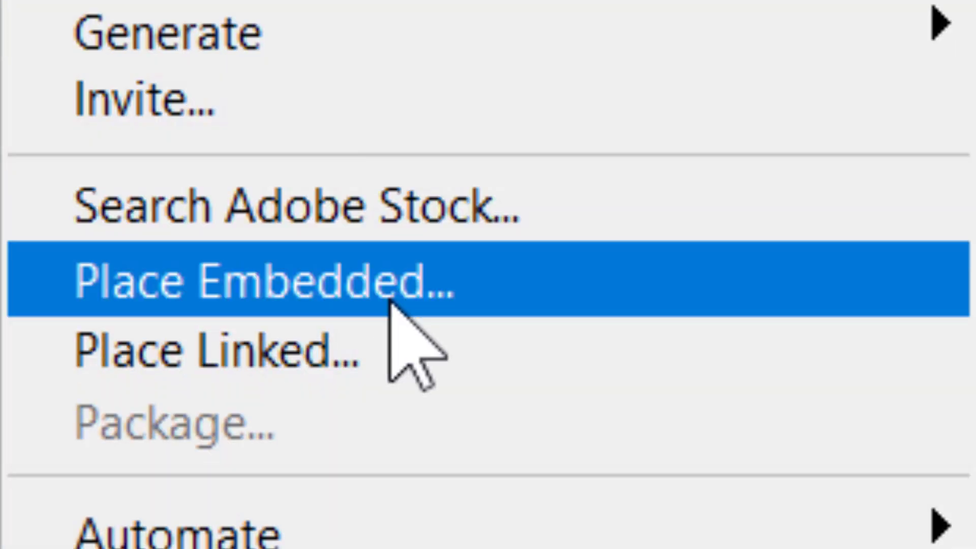
{"action": "left_click", "coordinate": [399, 432]}
{"action": "left_click", "coordinate": [775, 267]}
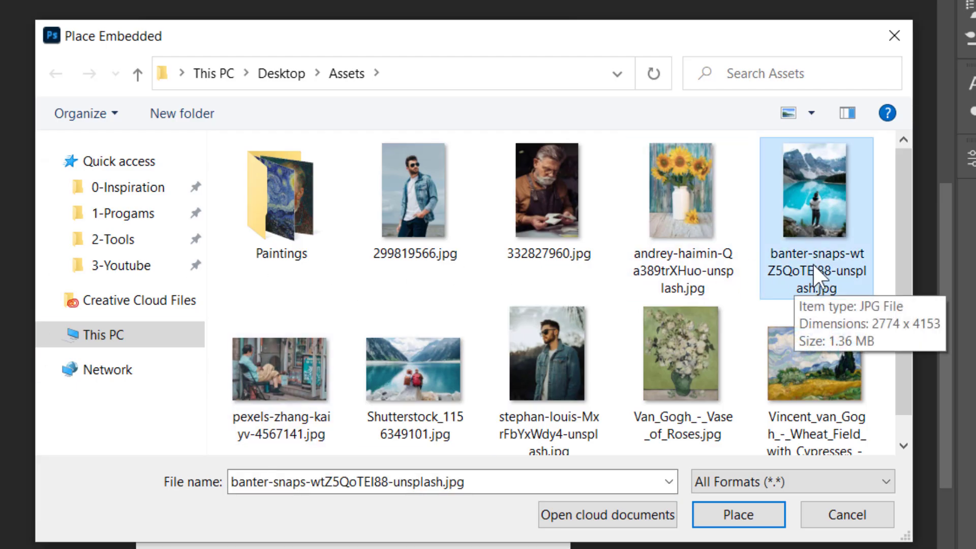
{"action": "left_click", "coordinate": [738, 514]}
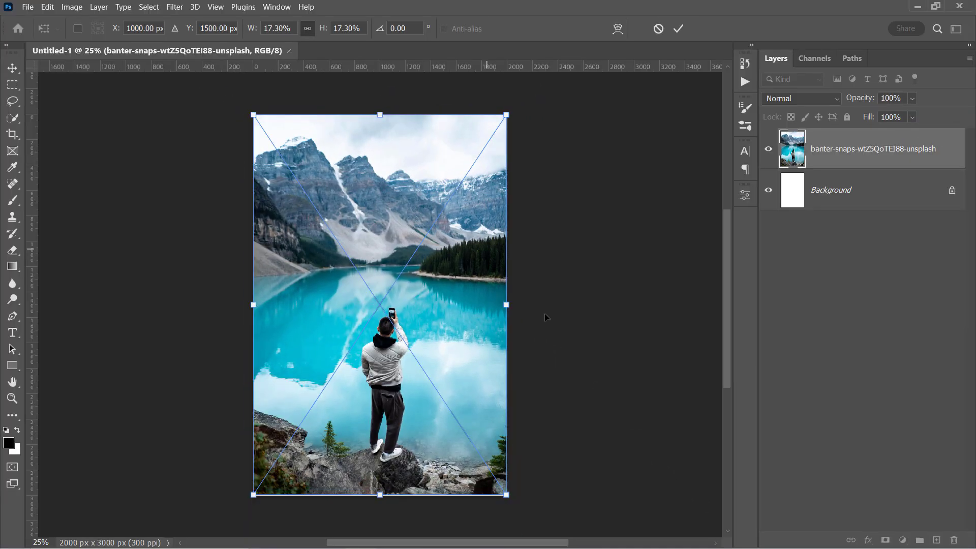
{"action": "key", "text": "Return"}
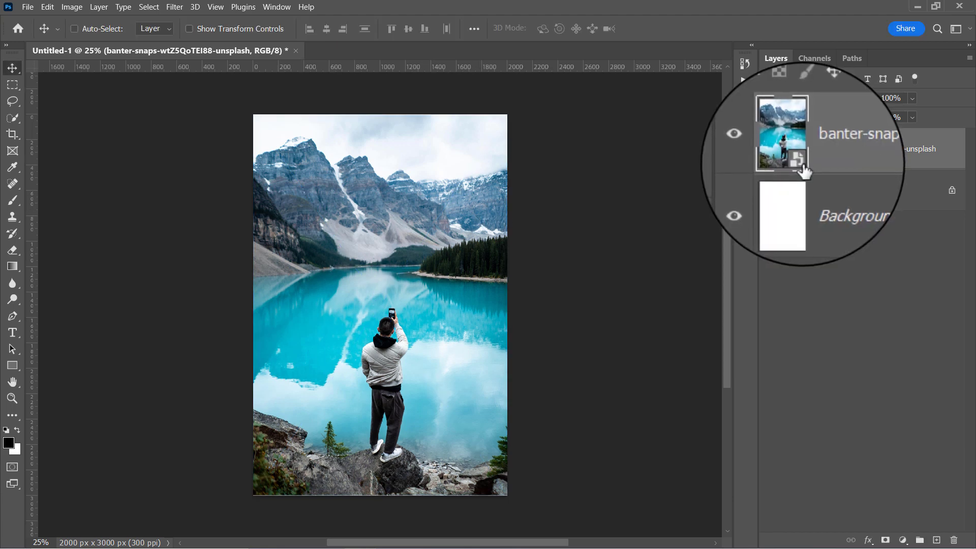
Step: Apply Filter Gallery Sponge with Brush Size 0, Definition 0 and Smoothness 1 to the lake photo
{"action": "left_click", "coordinate": [174, 6]}
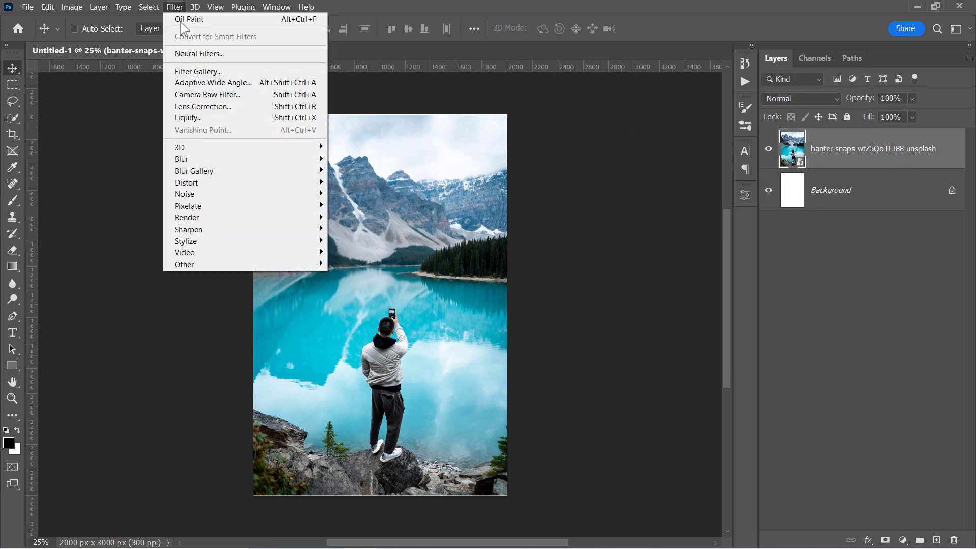
{"action": "left_click", "coordinate": [191, 69]}
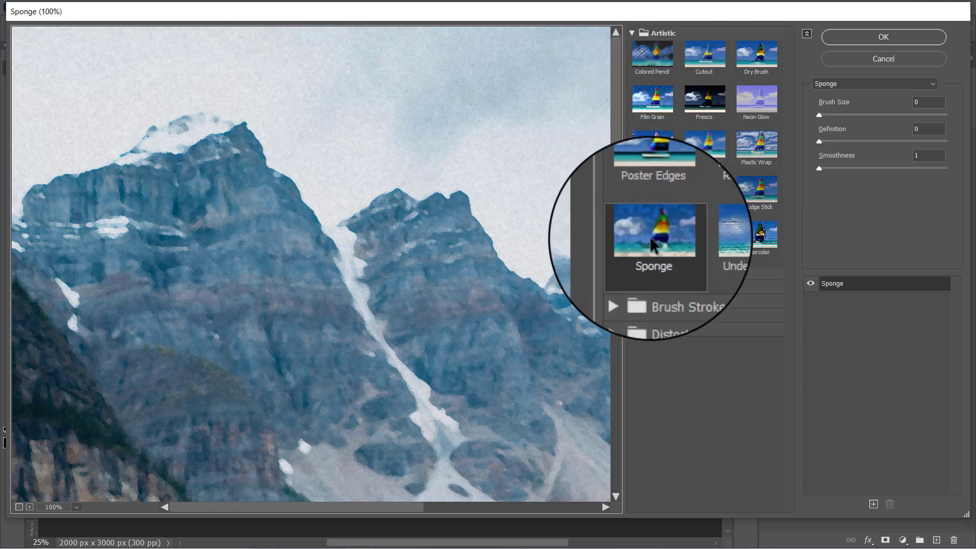
{"action": "scroll", "coordinate": [364, 183], "scroll_direction": "down", "scroll_amount": 15}
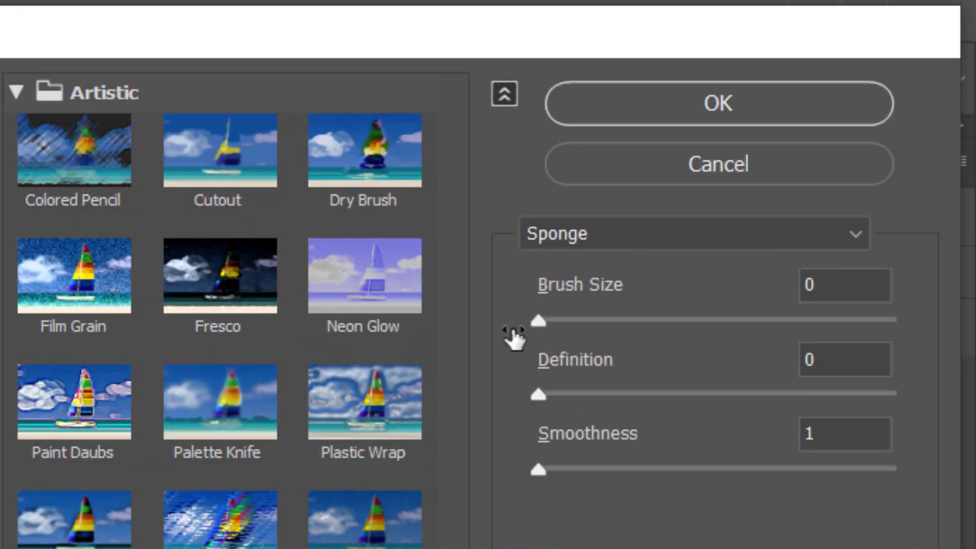
{"action": "left_click_drag", "start_coordinate": [534, 393], "coordinate": [515, 395]}
{"action": "left_click", "coordinate": [540, 466]}
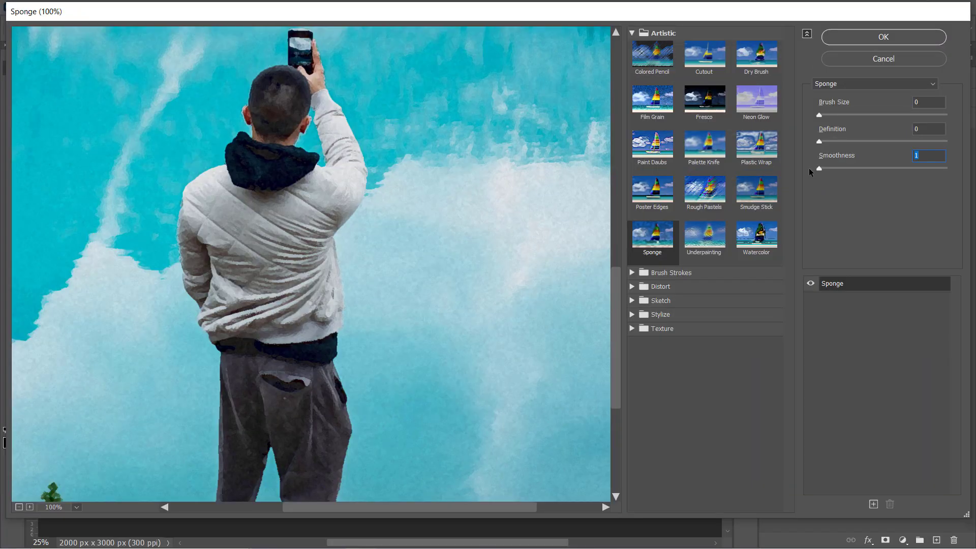
{"action": "left_click", "coordinate": [811, 285]}
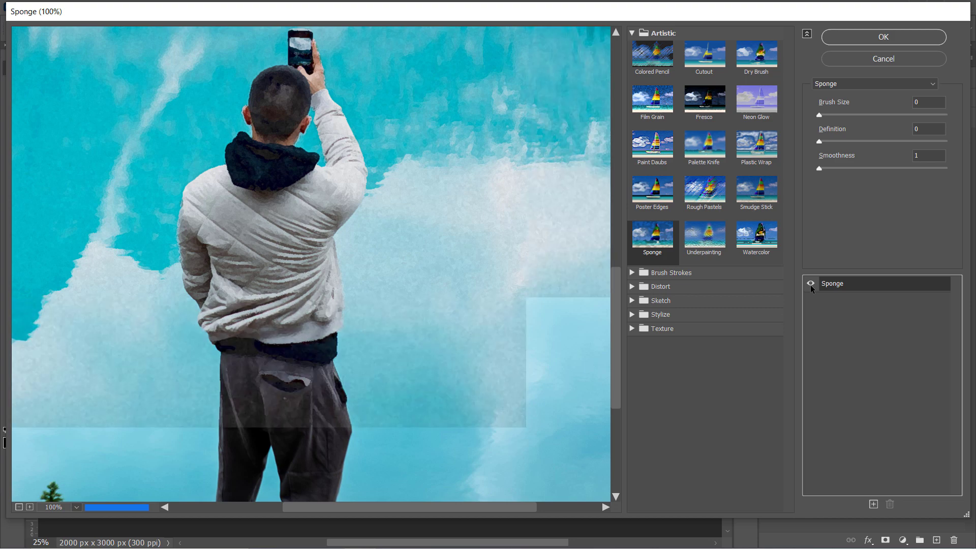
{"action": "left_click", "coordinate": [873, 38]}
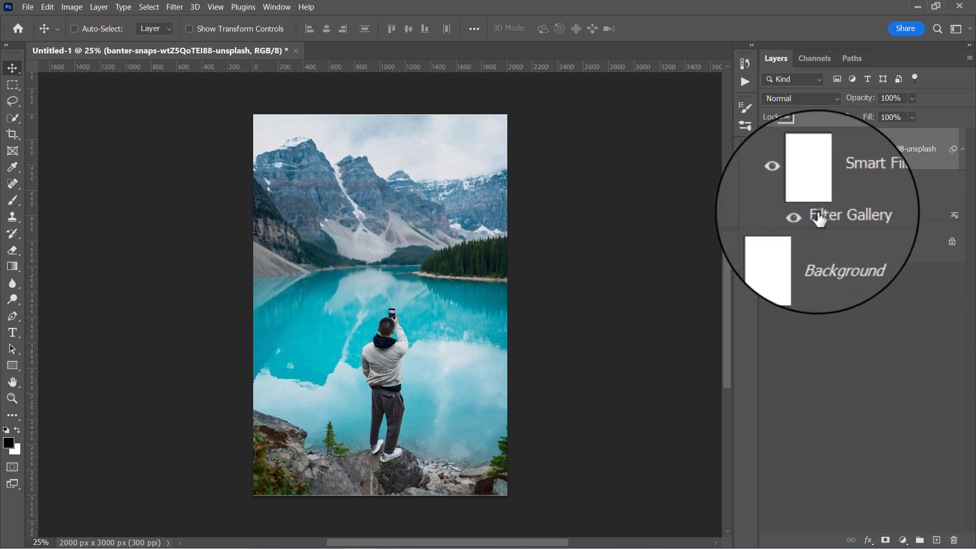
Step: Zoom to 50% and toggle the smart filters off and on to compare with the original
{"action": "key", "text": "ctrl+plus"}
{"action": "key", "text": "ctrl+plus"}
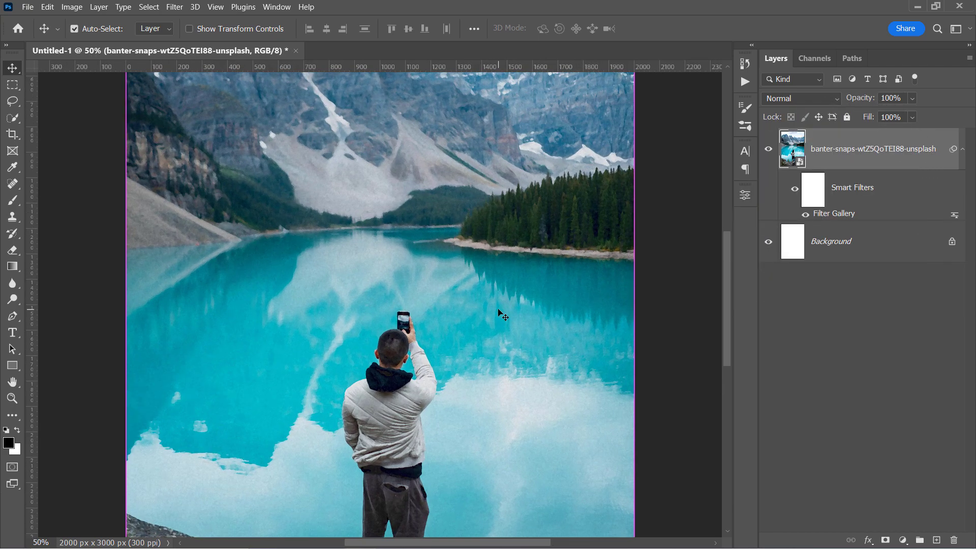
{"action": "scroll", "coordinate": [473, 315], "scroll_direction": "down", "scroll_amount": 5}
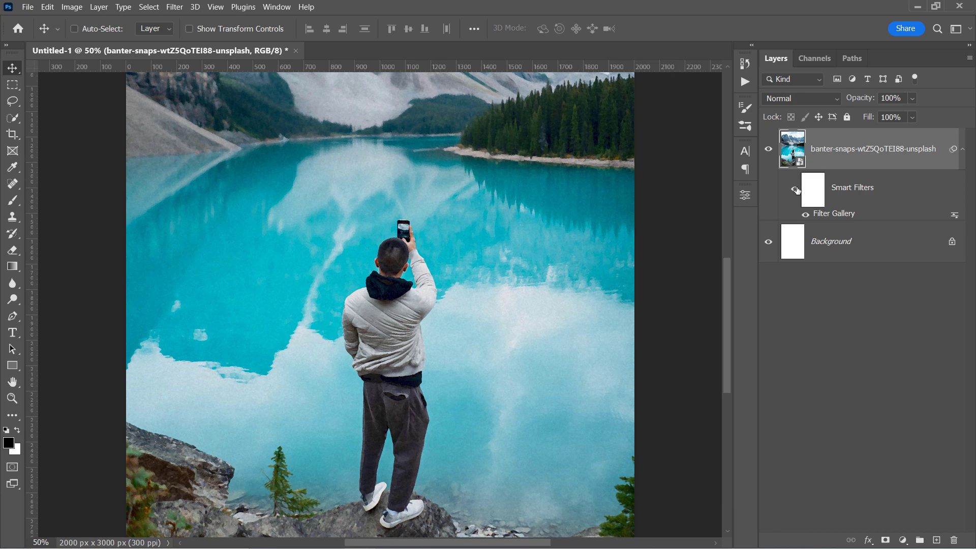
{"action": "left_click", "coordinate": [797, 190]}
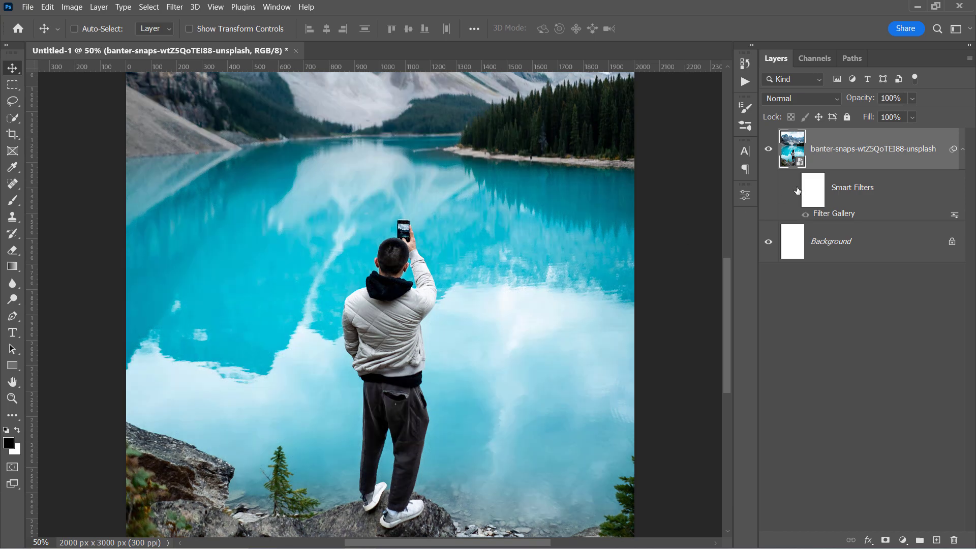
{"action": "left_click", "coordinate": [797, 190]}
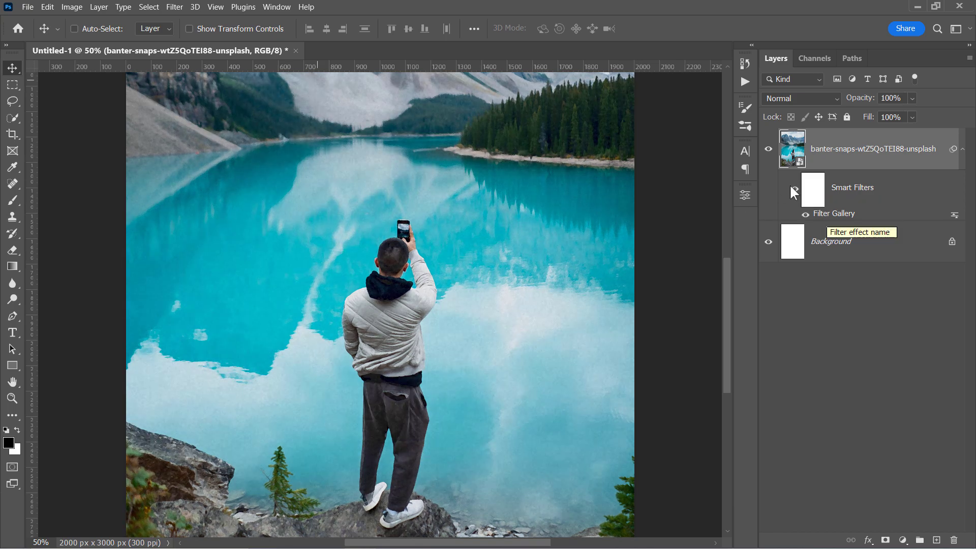
Step: Add a Levels smart filter with input levels 20, 1.00 and 225
{"action": "left_click", "coordinate": [71, 6]}
{"action": "mouse_move", "coordinate": [87, 39]}
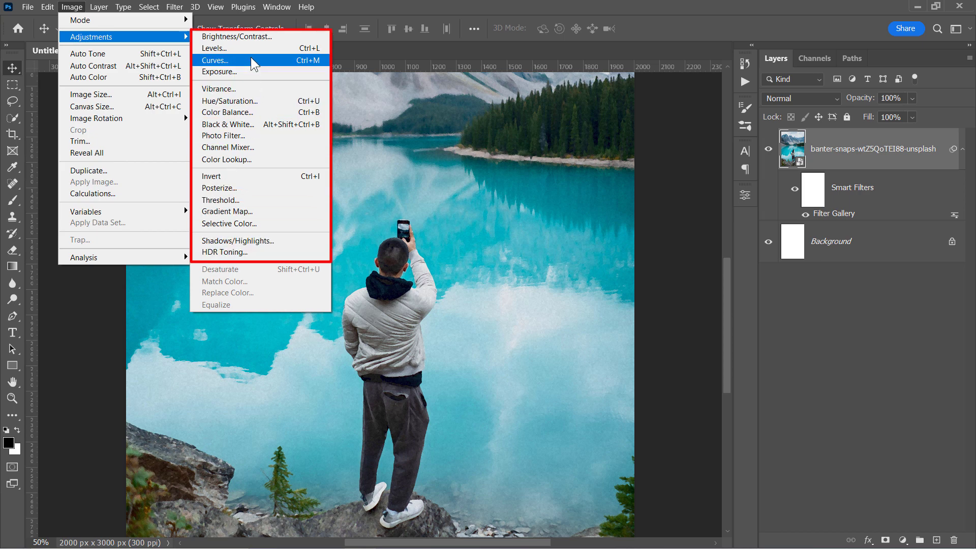
{"action": "left_click", "coordinate": [223, 48]}
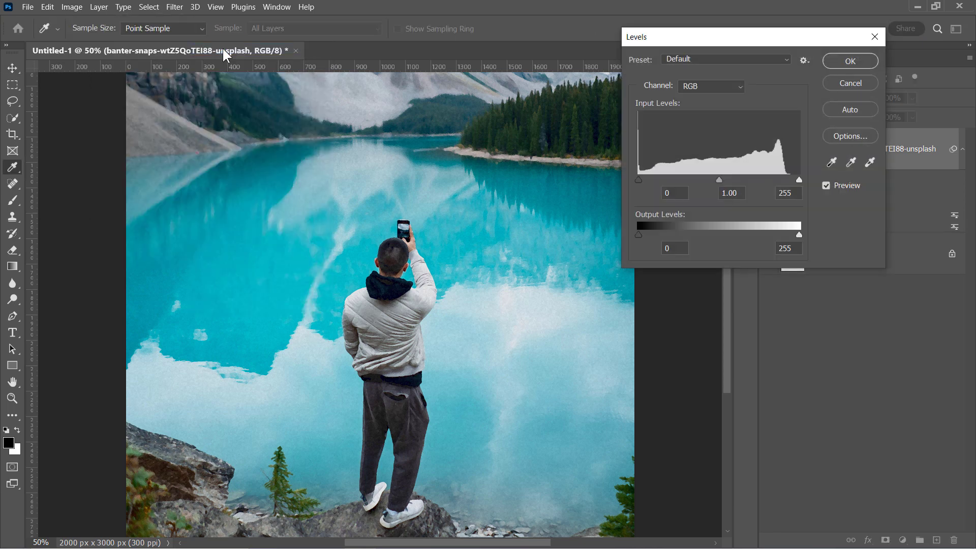
{"action": "left_click_drag", "start_coordinate": [799, 180], "coordinate": [782, 181]}
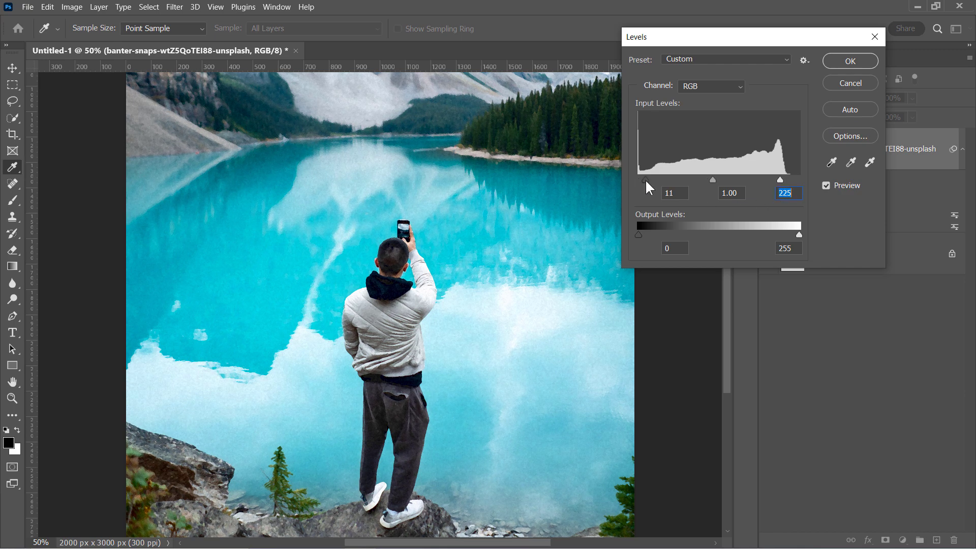
{"action": "left_click_drag", "start_coordinate": [650, 180], "coordinate": [652, 180]}
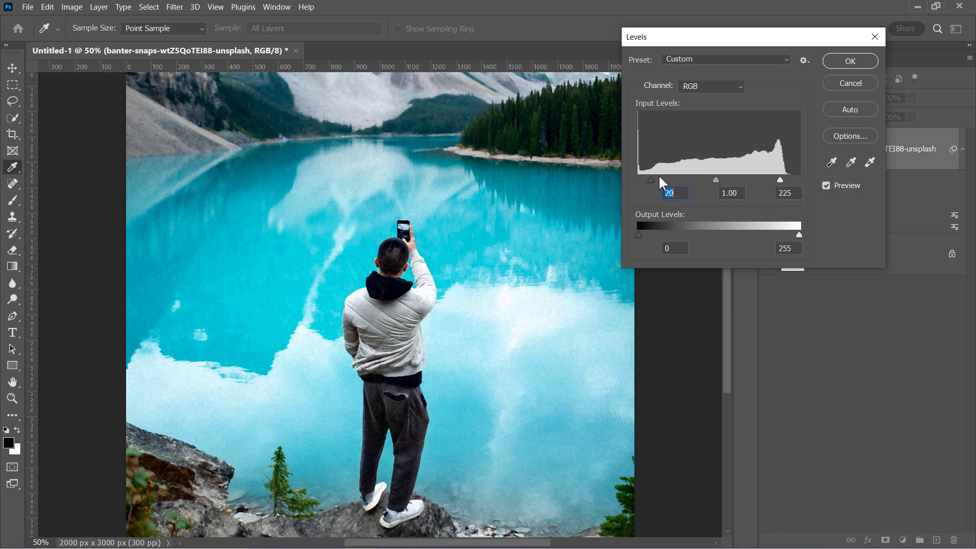
{"action": "left_click", "coordinate": [835, 60]}
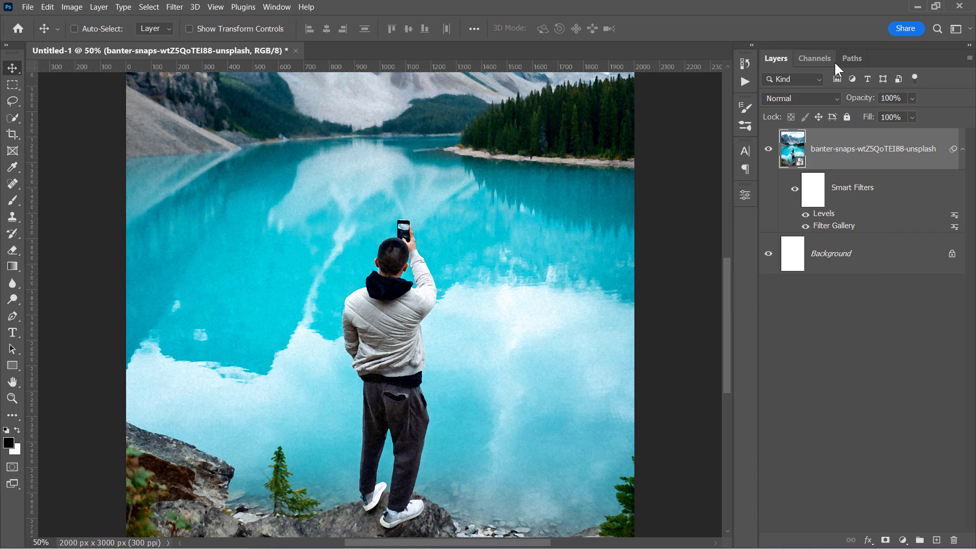
Step: Re-enable the smart filters and start Oil Paint with Stylization 8.0 and Cleanliness 8.0
{"action": "left_click", "coordinate": [794, 191]}
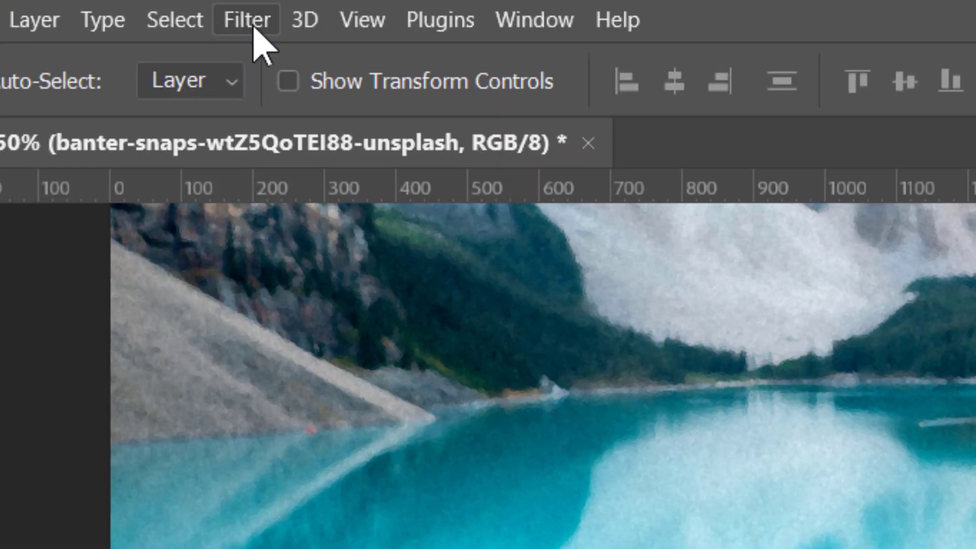
{"action": "left_click", "coordinate": [174, 7]}
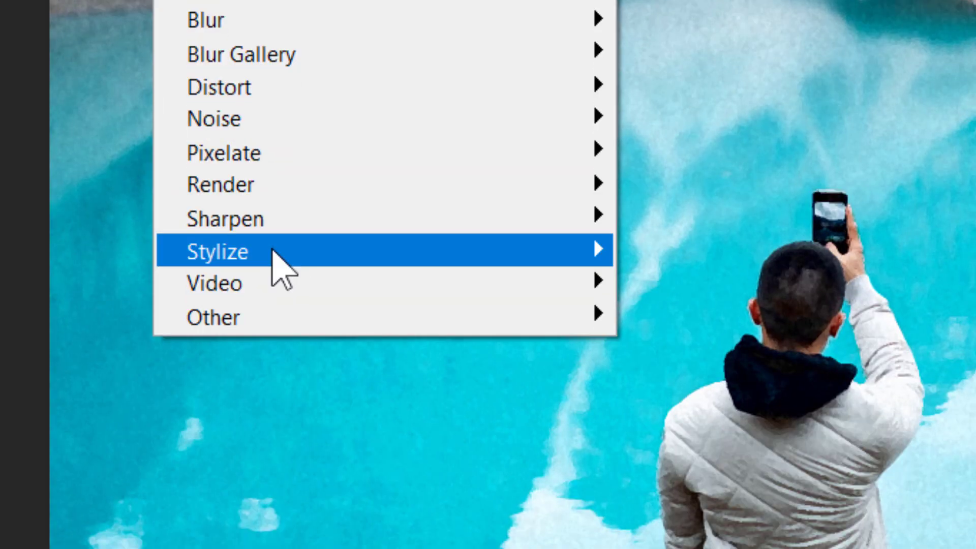
{"action": "mouse_move", "coordinate": [279, 261]}
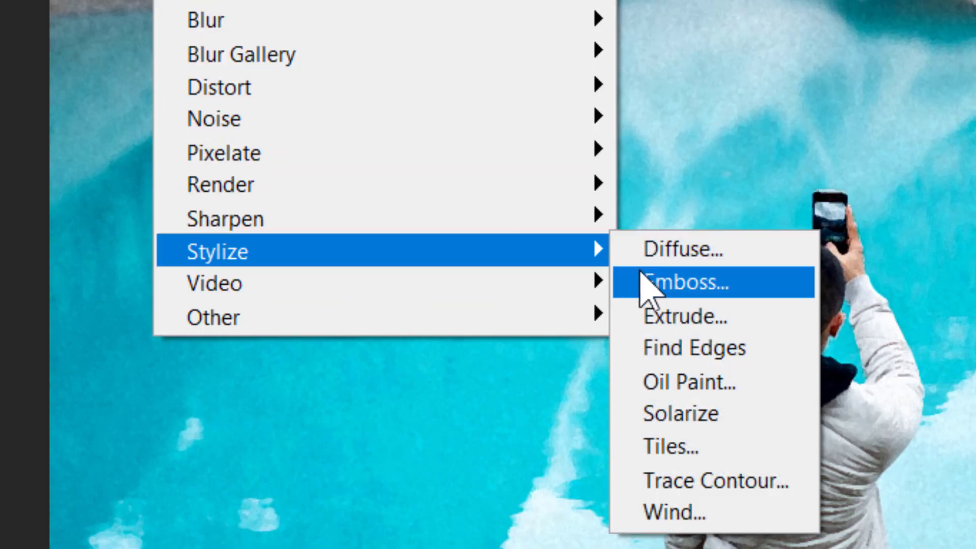
{"action": "left_click", "coordinate": [688, 388]}
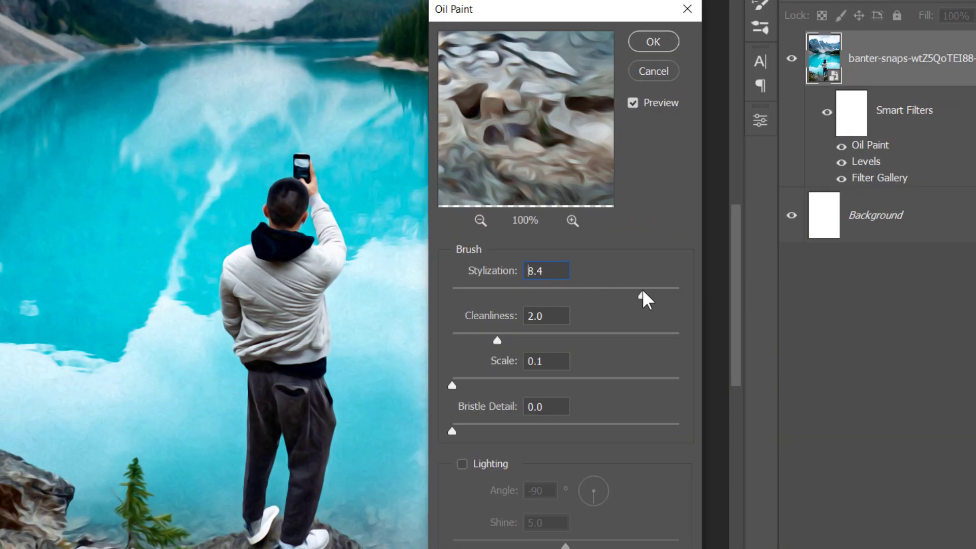
{"action": "left_click_drag", "start_coordinate": [642, 291], "coordinate": [633, 291]}
{"action": "left_click", "coordinate": [634, 339]}
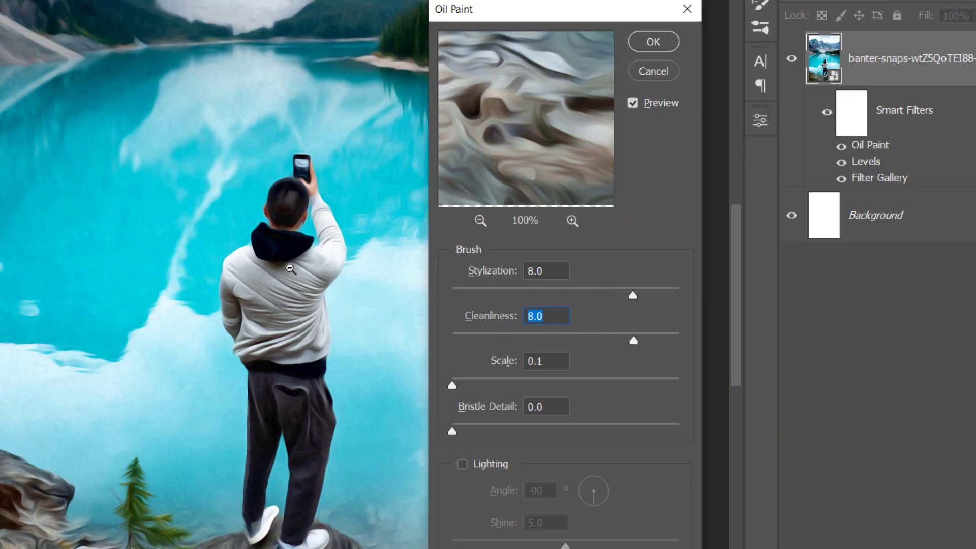
{"action": "scroll", "coordinate": [314, 295], "scroll_direction": "up", "scroll_amount": 4, "text": "alt"}
{"action": "left_click_drag", "start_coordinate": [303, 312], "coordinate": [220, 246]}
Step: Turn on Oil Paint lighting at -90°, Shine 5, set Scale 10 and Bristle Detail 2, and apply
{"action": "left_click", "coordinate": [464, 463]}
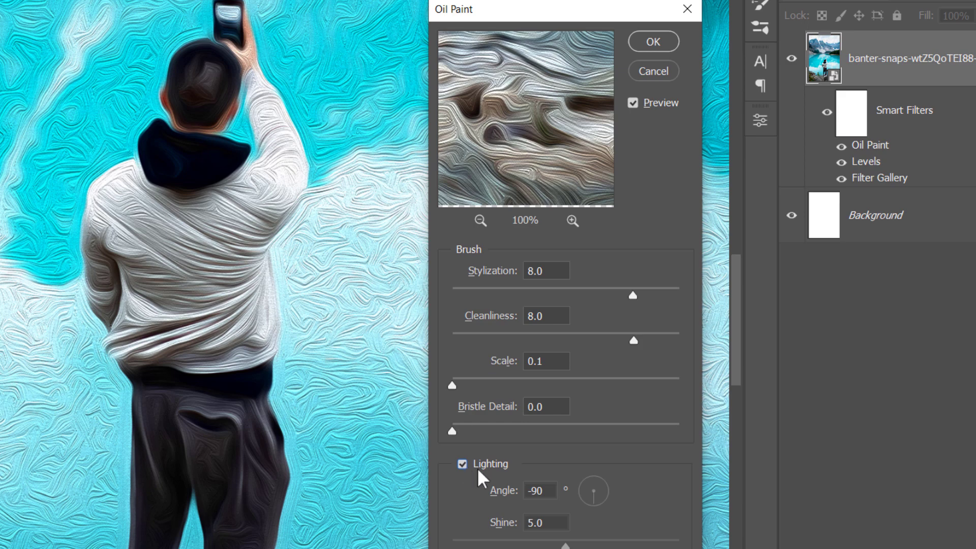
{"action": "left_click_drag", "start_coordinate": [544, 523], "coordinate": [514, 522]}
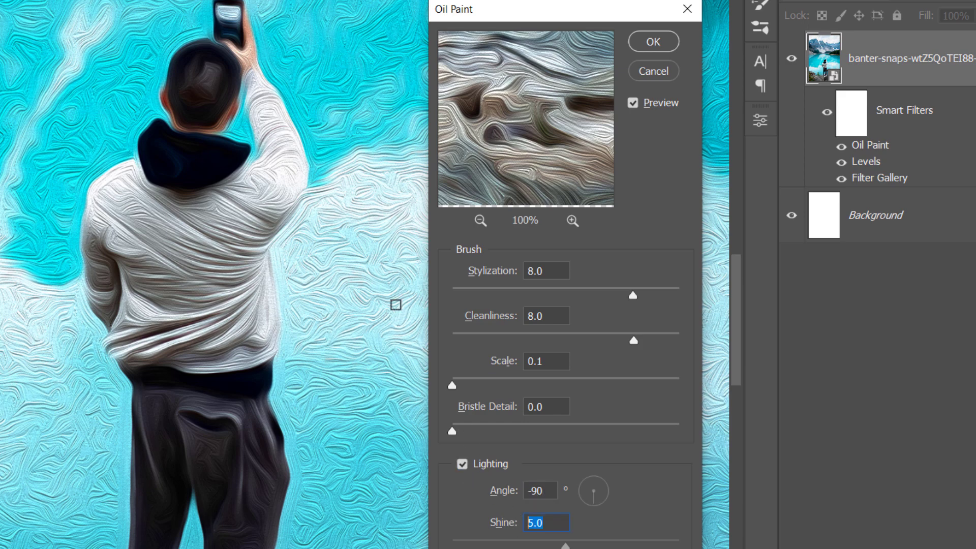
{"action": "scroll", "coordinate": [338, 181], "scroll_direction": "up", "scroll_amount": 2}
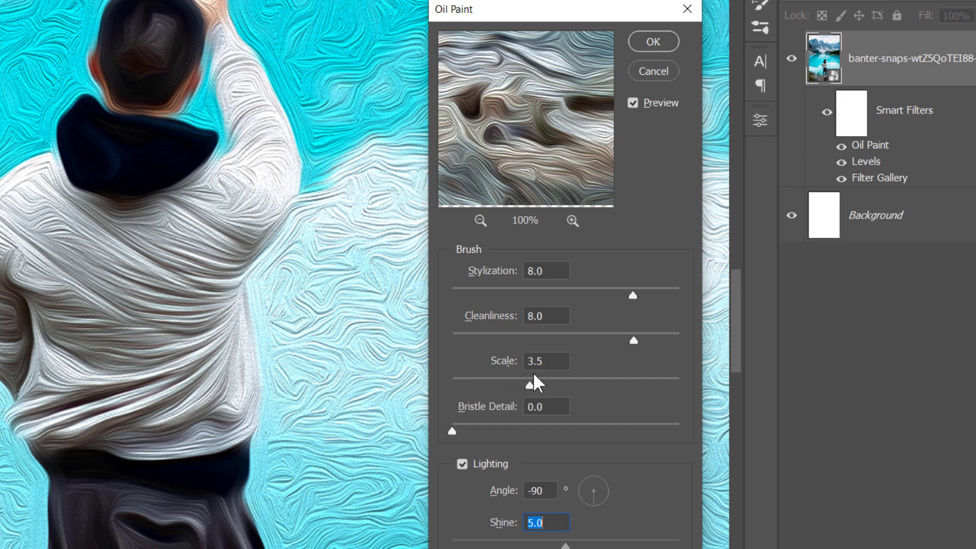
{"action": "left_click_drag", "start_coordinate": [617, 382], "coordinate": [688, 395]}
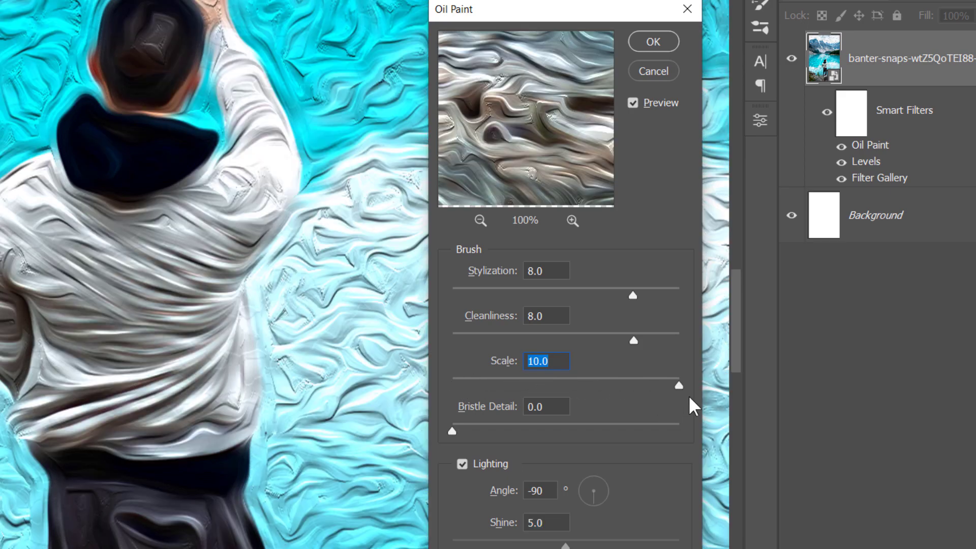
{"action": "mouse_move", "coordinate": [525, 10]}
{"action": "left_mouse_down"}
{"action": "mouse_move", "coordinate": [610, 7]}
{"action": "mouse_move", "coordinate": [588, 2]}
{"action": "left_mouse_up"}
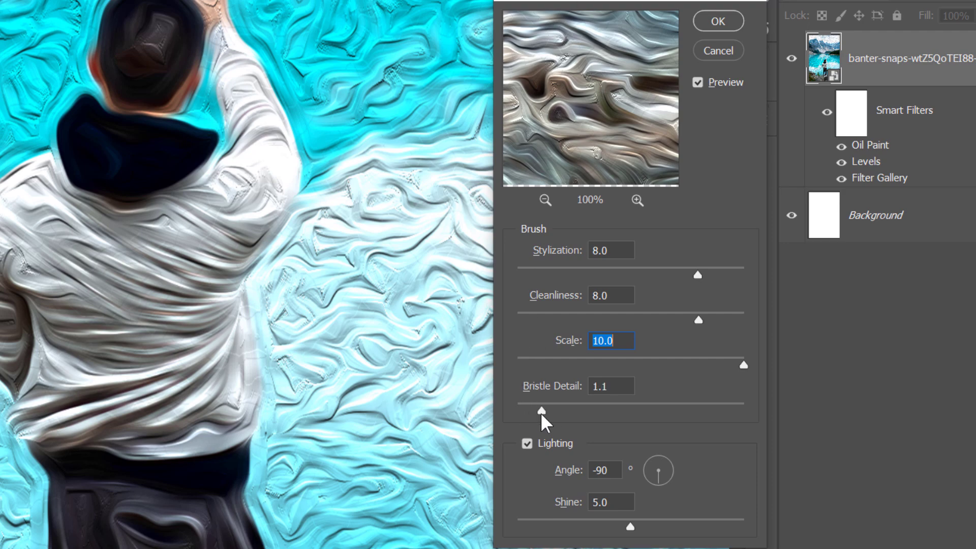
{"action": "left_click", "coordinate": [560, 412]}
{"action": "scroll", "coordinate": [391, 158], "scroll_direction": "up", "scroll_amount": 6, "text": "alt"}
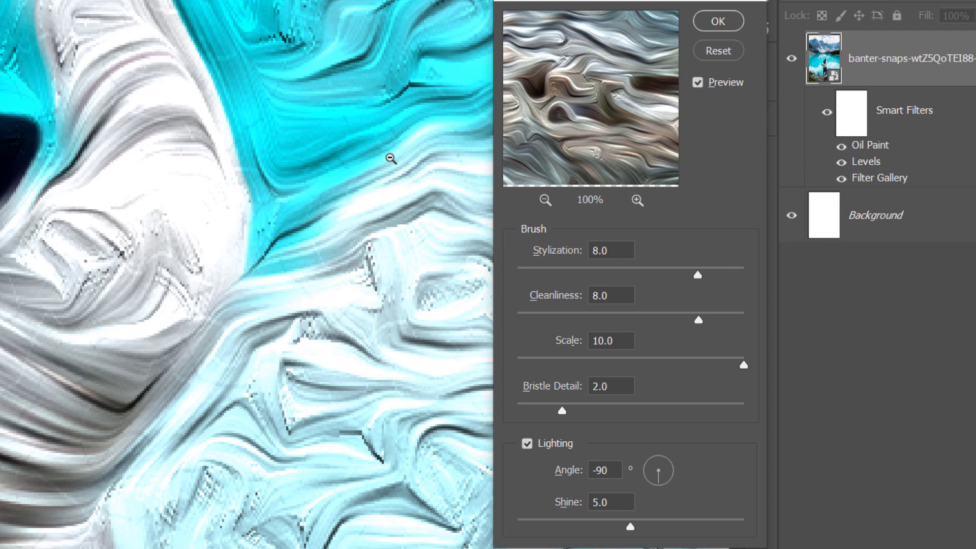
{"action": "scroll", "coordinate": [386, 169], "scroll_direction": "down", "scroll_amount": 8}
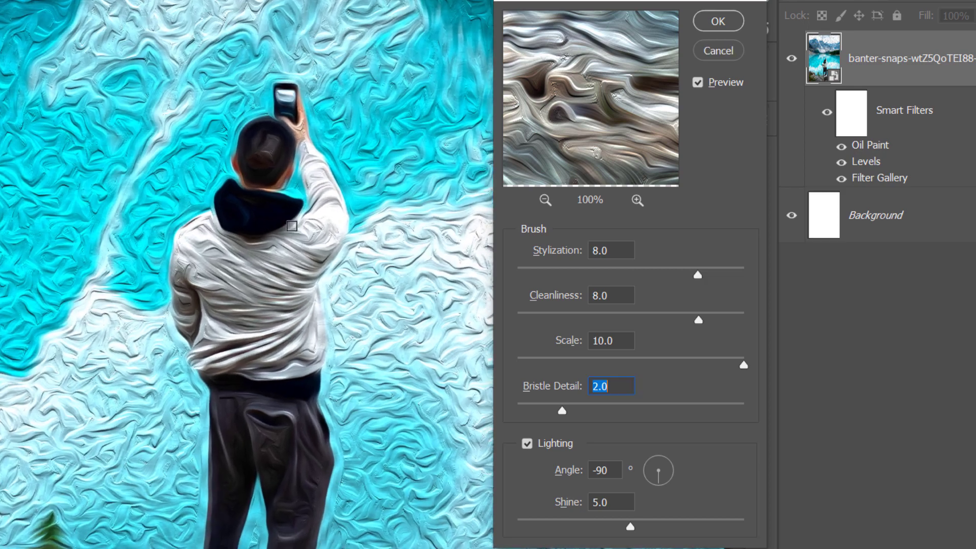
{"action": "left_click", "coordinate": [719, 22]}
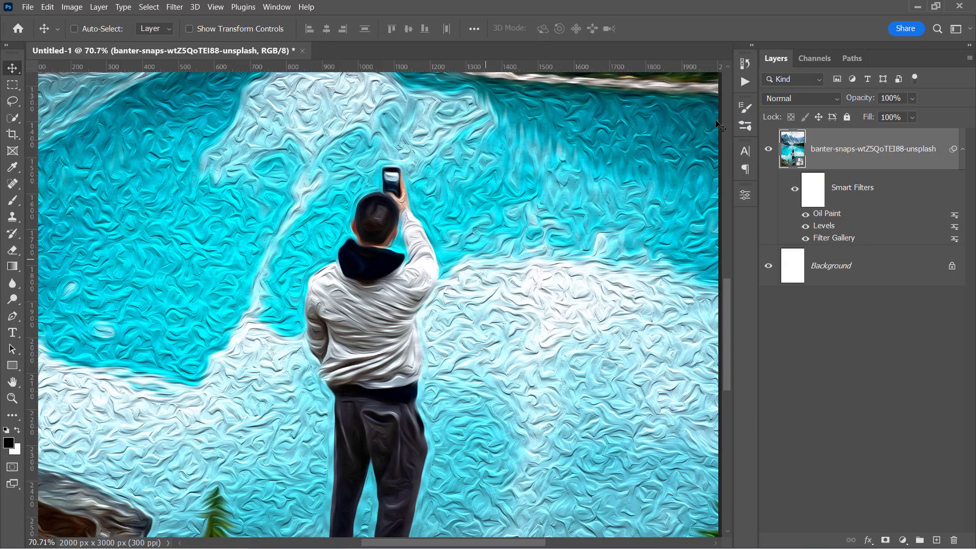
Step: Add a Surface Blur smart filter with Radius 15 px and Threshold 7 levels
{"action": "left_click", "coordinate": [174, 6]}
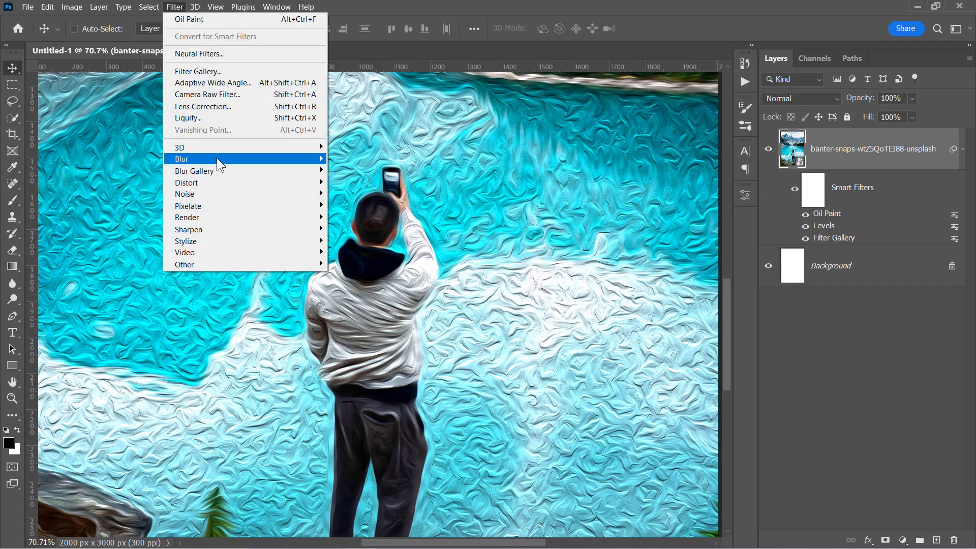
{"action": "mouse_move", "coordinate": [217, 159]}
{"action": "left_click", "coordinate": [359, 275]}
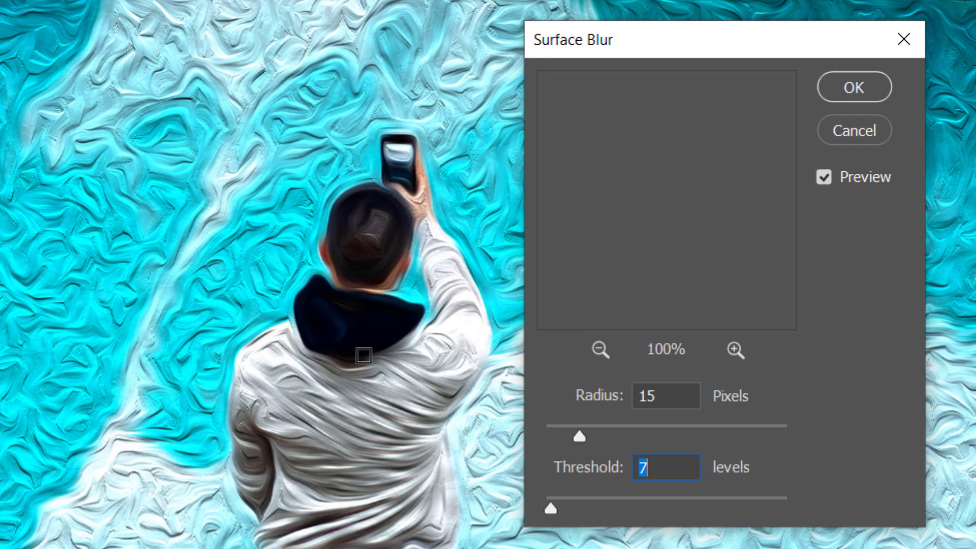
{"action": "scroll", "coordinate": [352, 304], "scroll_direction": "up", "scroll_amount": 2}
{"action": "left_click", "coordinate": [687, 394]}
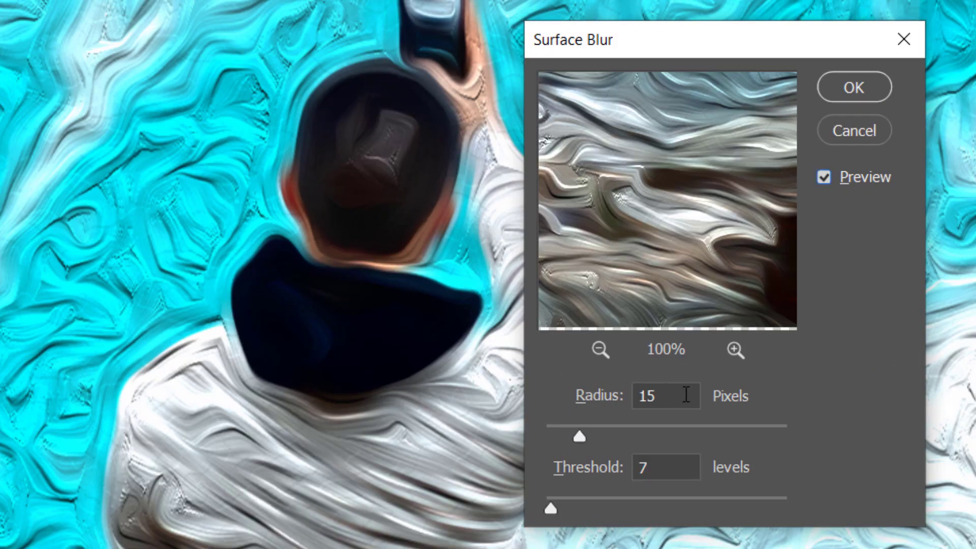
{"action": "left_click", "coordinate": [682, 464]}
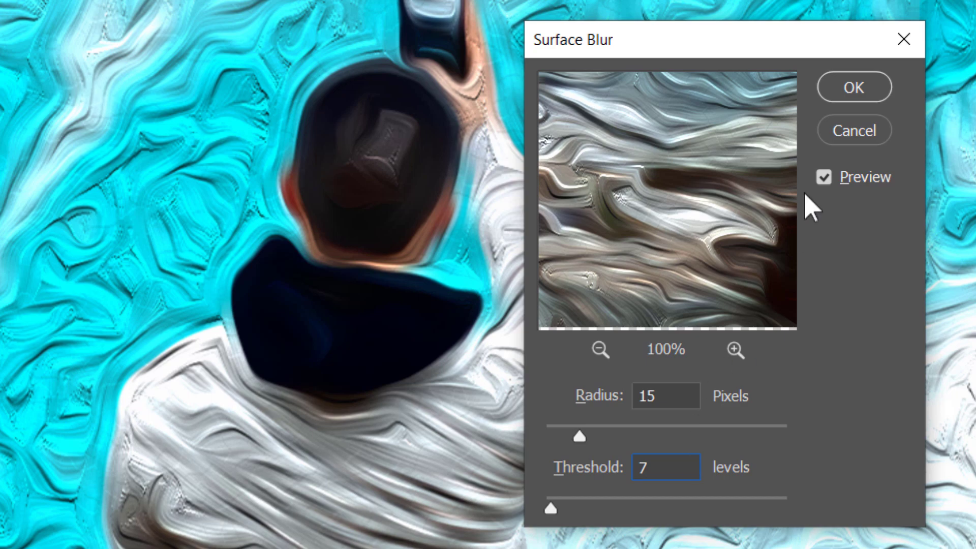
{"action": "left_click", "coordinate": [861, 94]}
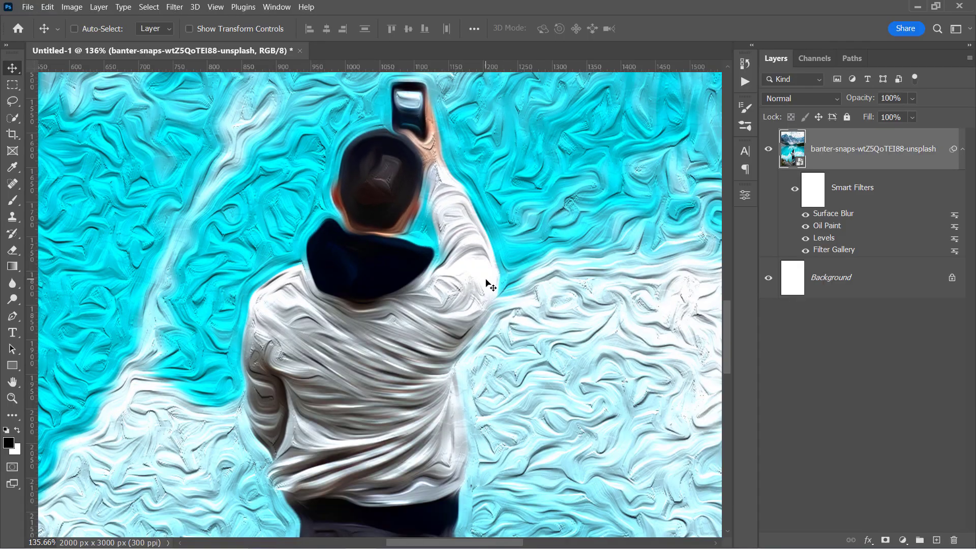
{"action": "scroll", "coordinate": [540, 310], "scroll_direction": "down", "scroll_amount": 3}
Step: Apply Filter Gallery Dry Brush with Brush Size 10, Brush Detail 10 and Texture 1
{"action": "left_click", "coordinate": [177, 11]}
{"action": "left_click", "coordinate": [203, 72]}
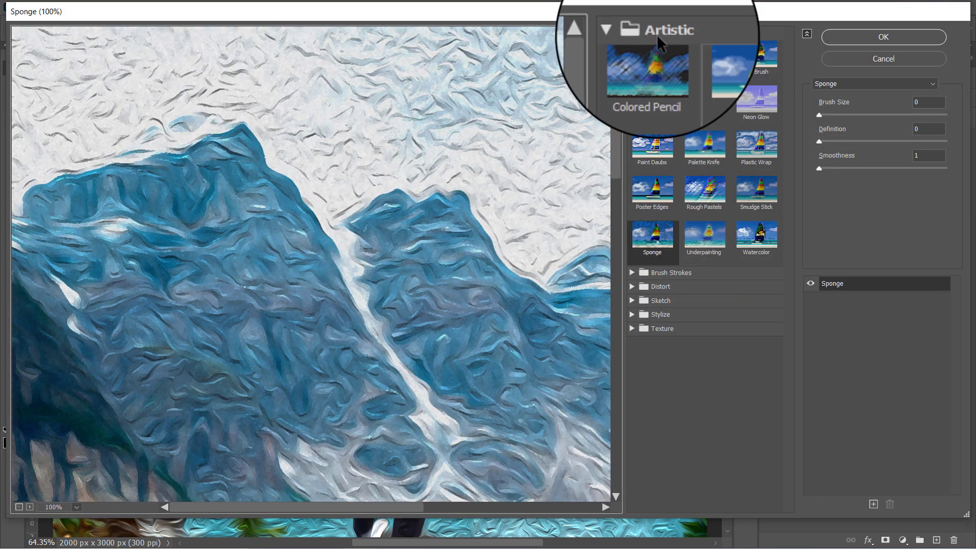
{"action": "left_click", "coordinate": [762, 56]}
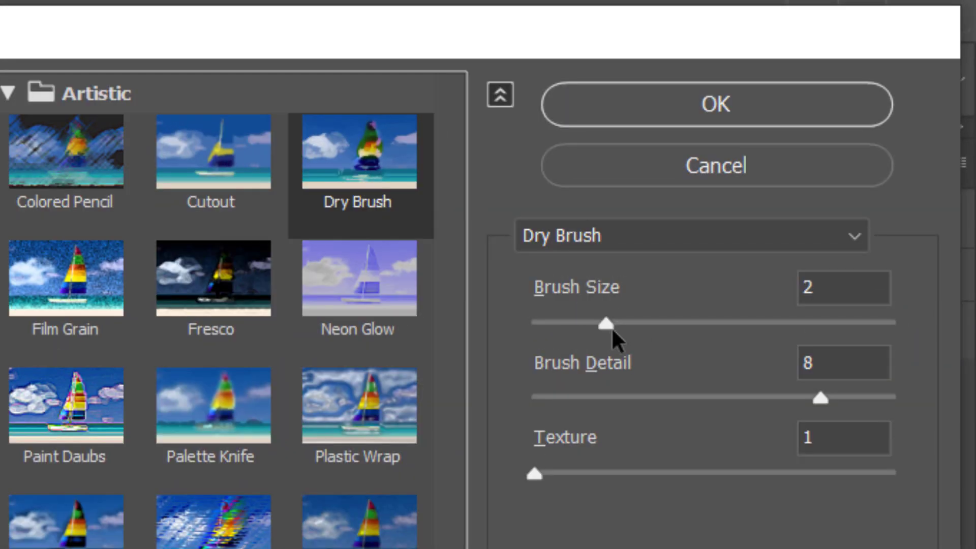
{"action": "left_click_drag", "start_coordinate": [846, 116], "coordinate": [946, 115]}
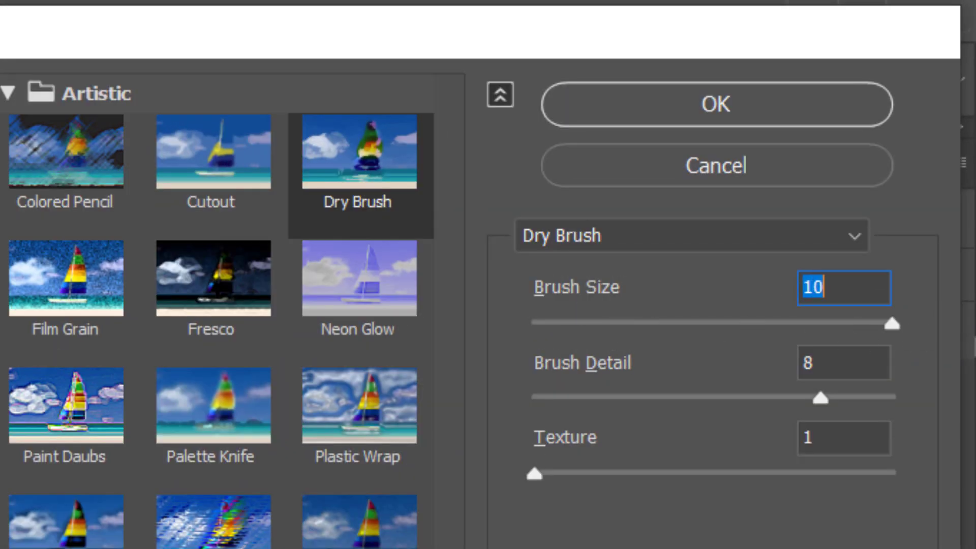
{"action": "left_click_drag", "start_coordinate": [828, 399], "coordinate": [922, 405]}
{"action": "left_click_drag", "start_coordinate": [849, 435], "coordinate": [799, 443]}
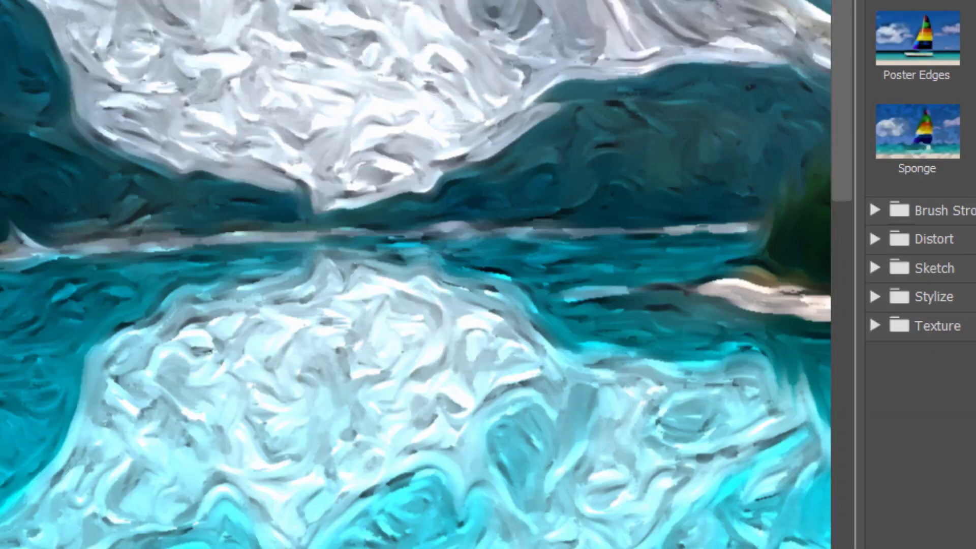
{"action": "left_click_drag", "start_coordinate": [338, 406], "coordinate": [337, 1]}
{"action": "left_click_drag", "start_coordinate": [339, 193], "coordinate": [311, 1]}
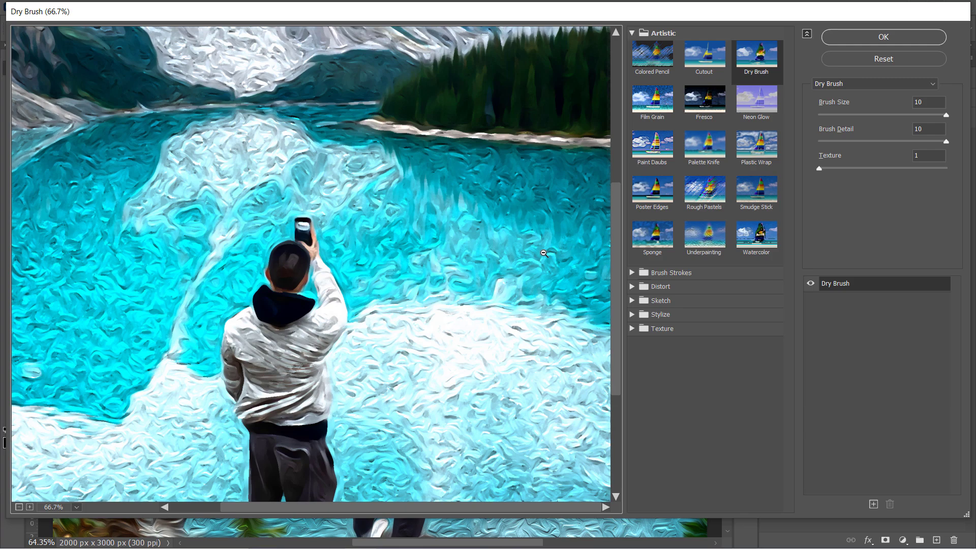
{"action": "left_click", "coordinate": [847, 38]}
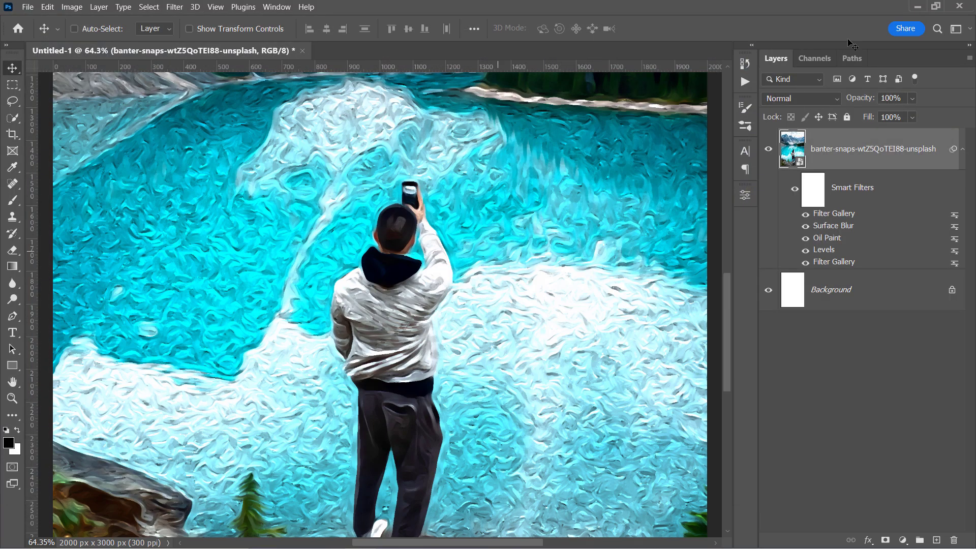
Step: Add a second Oil Paint with lighting off, Stylization 1.0, Cleanliness 1.0 and Scale 3.0
{"action": "scroll", "coordinate": [523, 222], "scroll_direction": "up", "scroll_amount": 3}
{"action": "scroll", "coordinate": [524, 222], "scroll_direction": "up", "scroll_amount": 3}
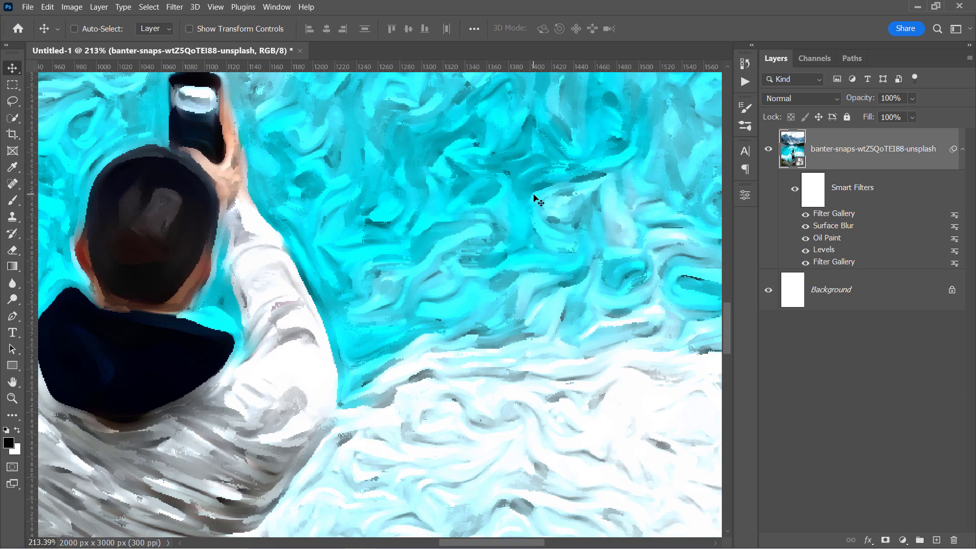
{"action": "left_click", "coordinate": [175, 7]}
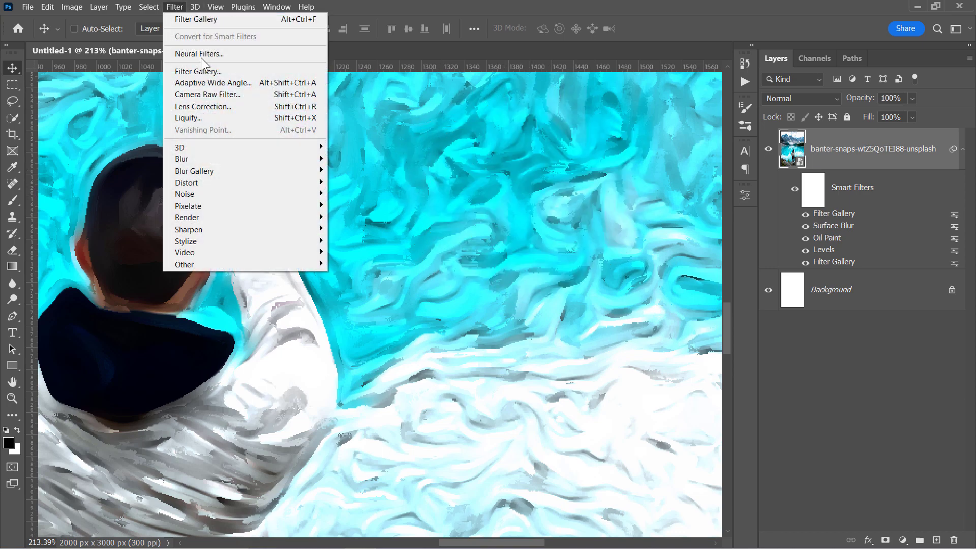
{"action": "mouse_move", "coordinate": [260, 240]}
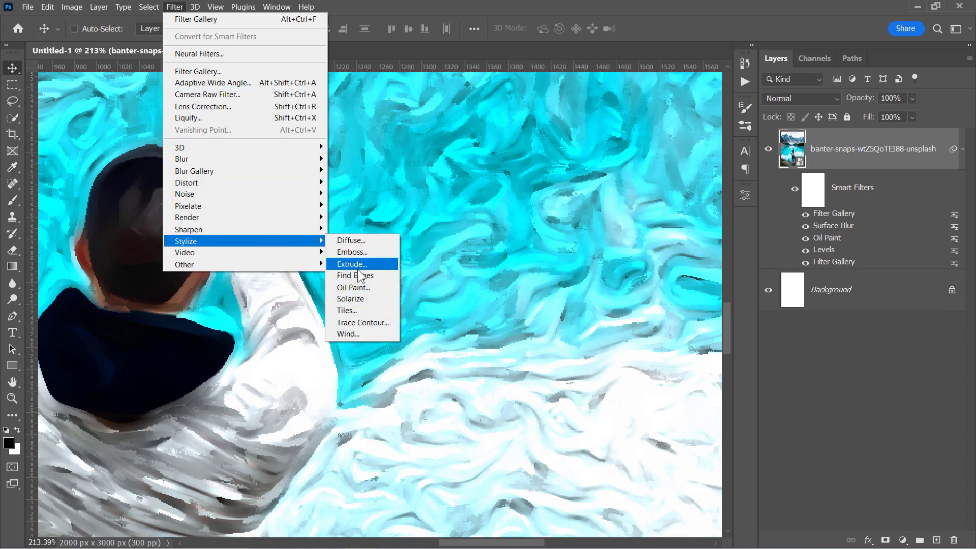
{"action": "left_click", "coordinate": [358, 287]}
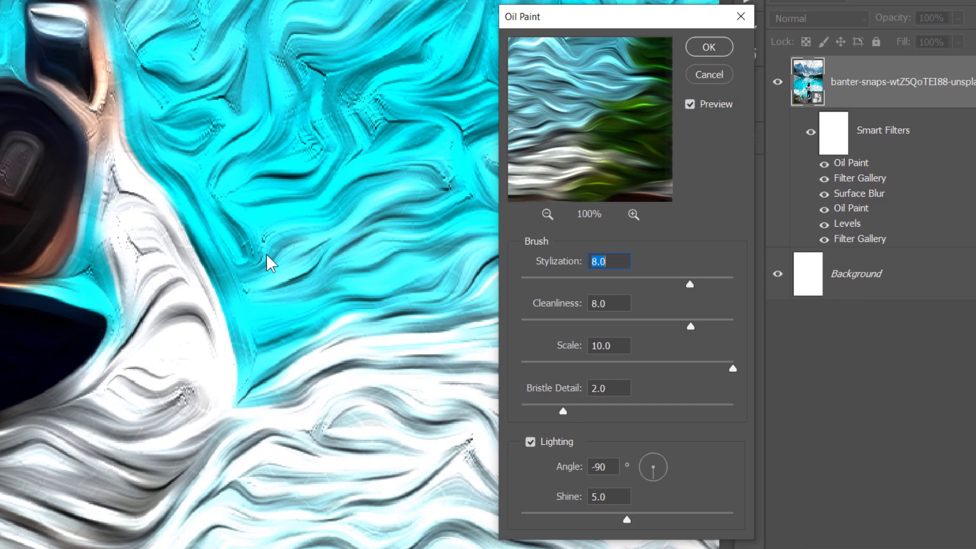
{"action": "left_click", "coordinate": [532, 441]}
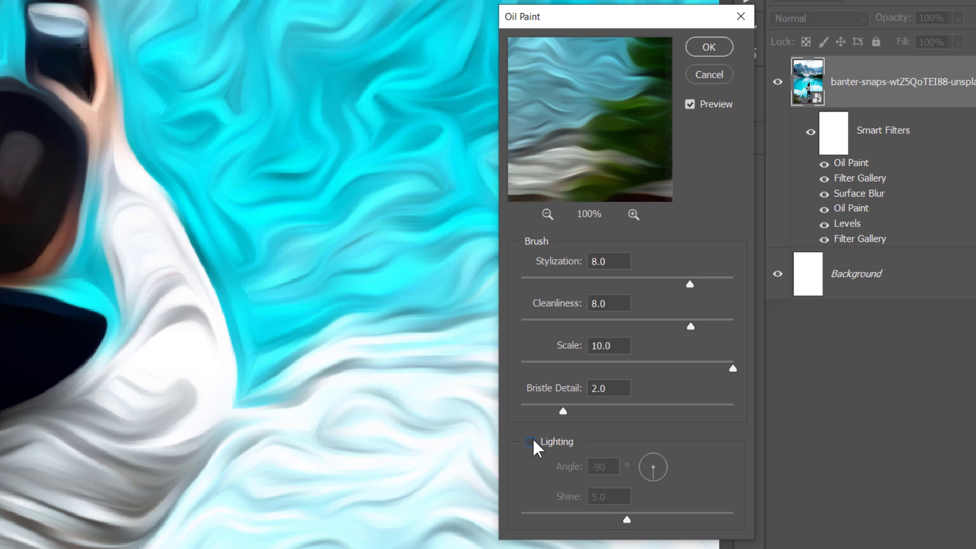
{"action": "left_click", "coordinate": [542, 320]}
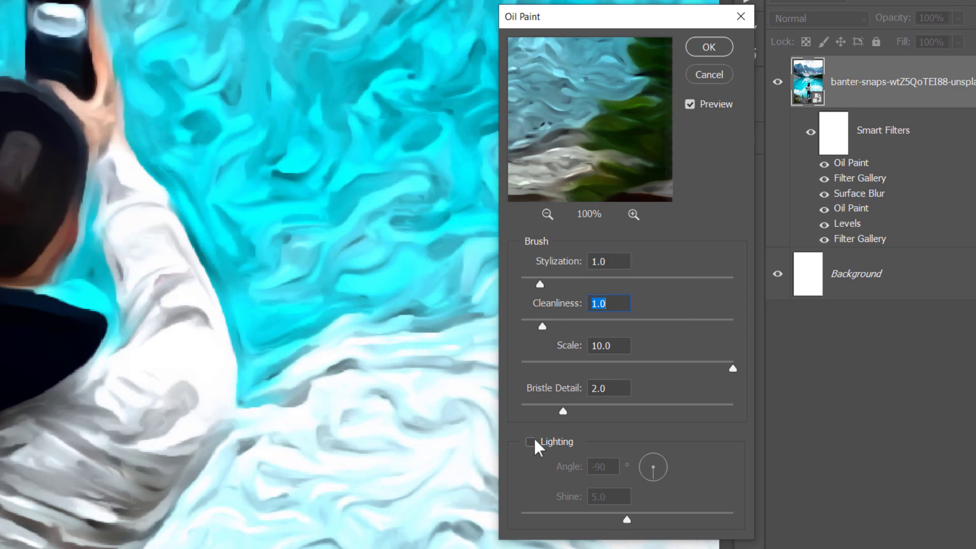
{"action": "left_click_drag", "start_coordinate": [575, 365], "coordinate": [598, 364]}
{"action": "left_click", "coordinate": [584, 366]}
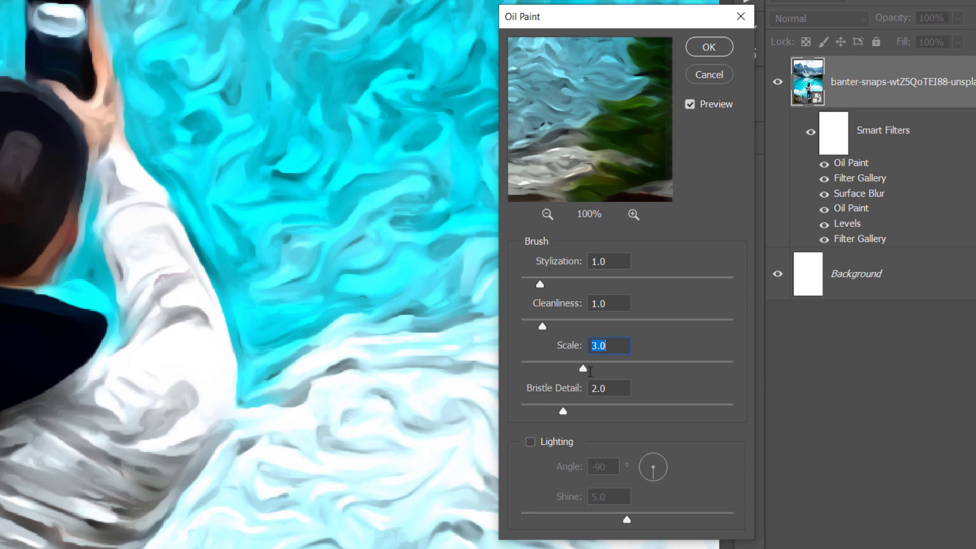
{"action": "left_click", "coordinate": [605, 388]}
{"action": "left_click", "coordinate": [709, 47]}
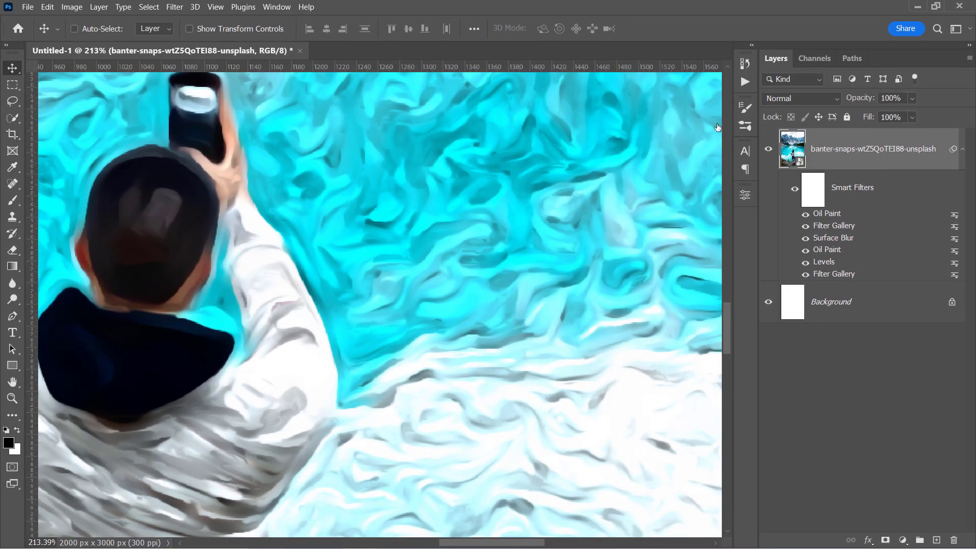
Step: Toggle the top Oil Paint to compare, then apply Unsharp Mask: Amount 100%, Radius 1.0, Threshold 0
{"action": "left_click", "coordinate": [808, 216]}
{"action": "left_click", "coordinate": [182, 7]}
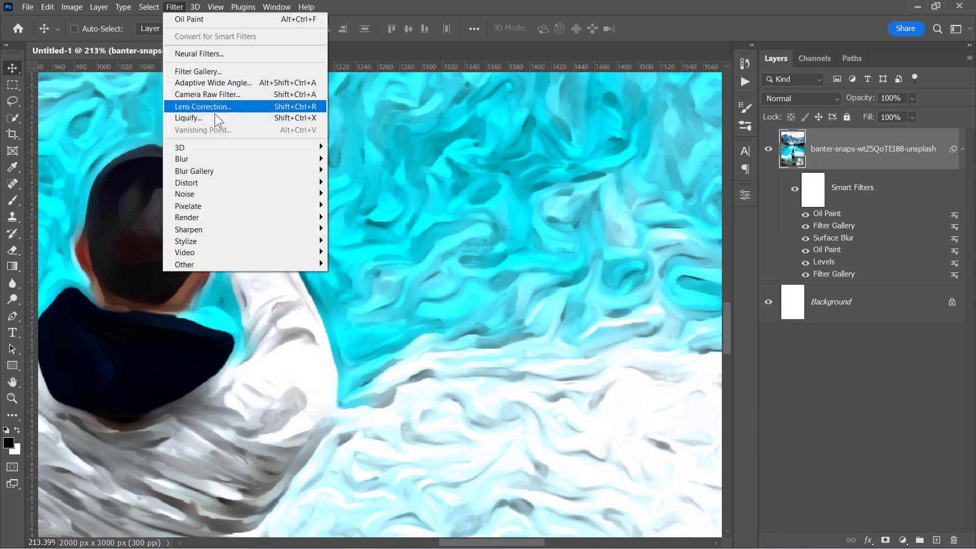
{"action": "mouse_move", "coordinate": [240, 229]}
{"action": "left_click", "coordinate": [356, 276]}
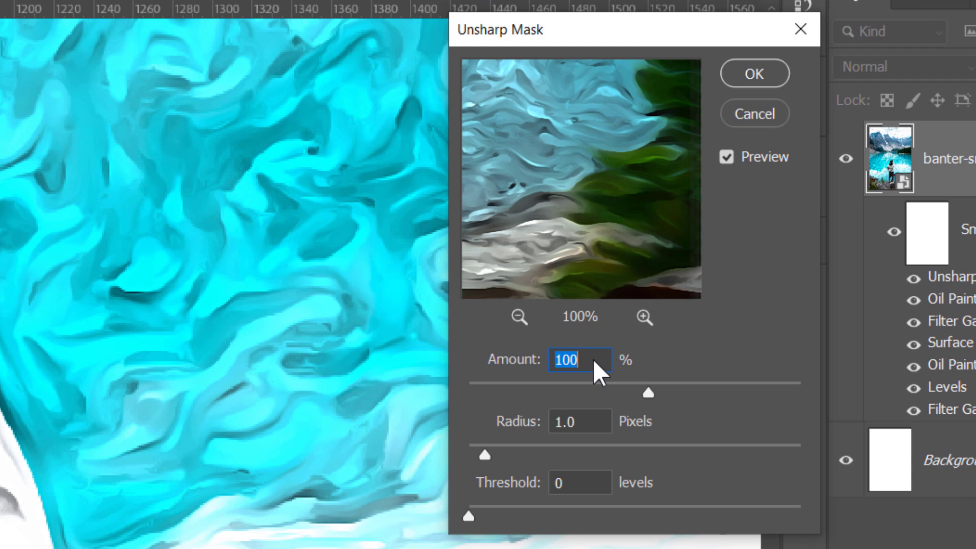
{"action": "left_click", "coordinate": [594, 360]}
{"action": "left_click", "coordinate": [579, 479]}
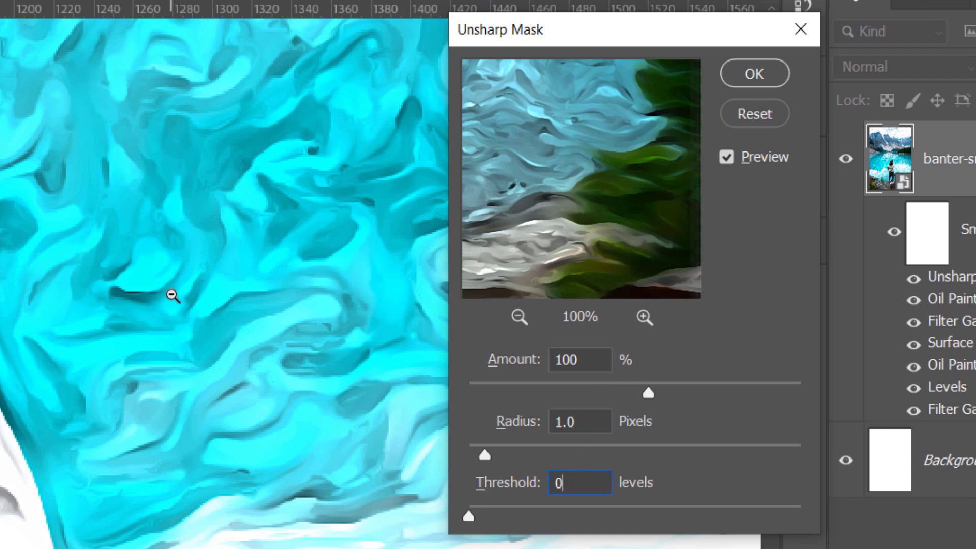
{"action": "scroll", "coordinate": [173, 292], "scroll_direction": "up", "scroll_amount": 2, "text": "alt"}
{"action": "left_click", "coordinate": [757, 79]}
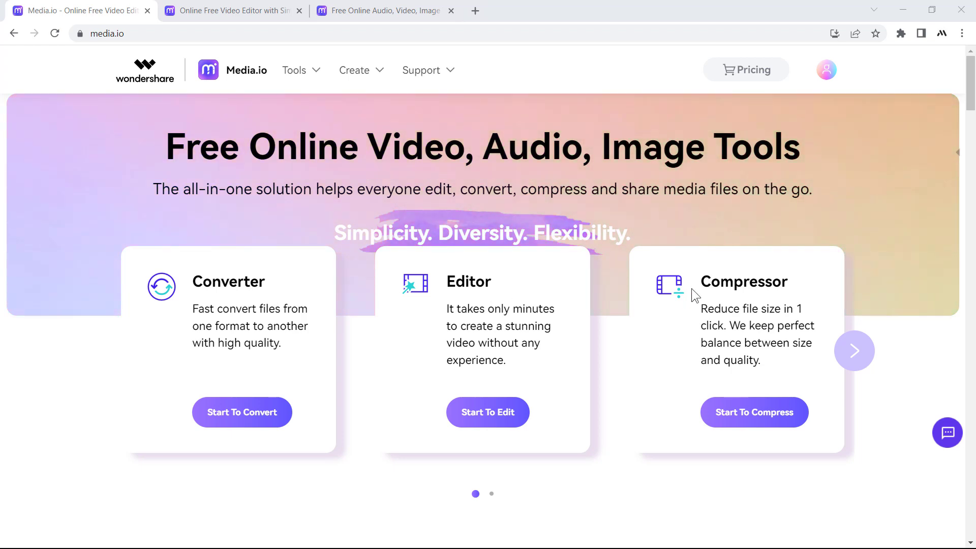
Step: In Media.io, start a new screen recording project and record the entire screen
{"action": "left_click", "coordinate": [195, 10]}
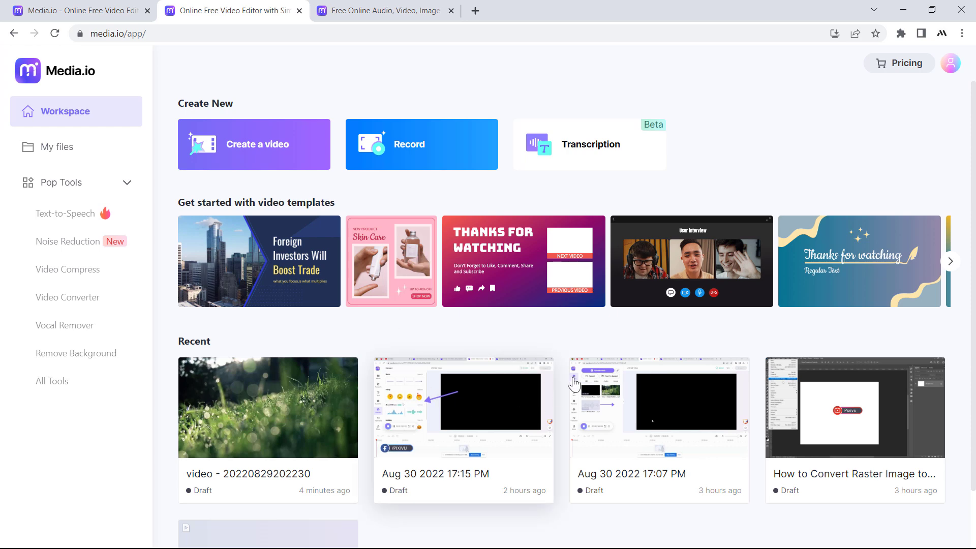
{"action": "left_click", "coordinate": [430, 147]}
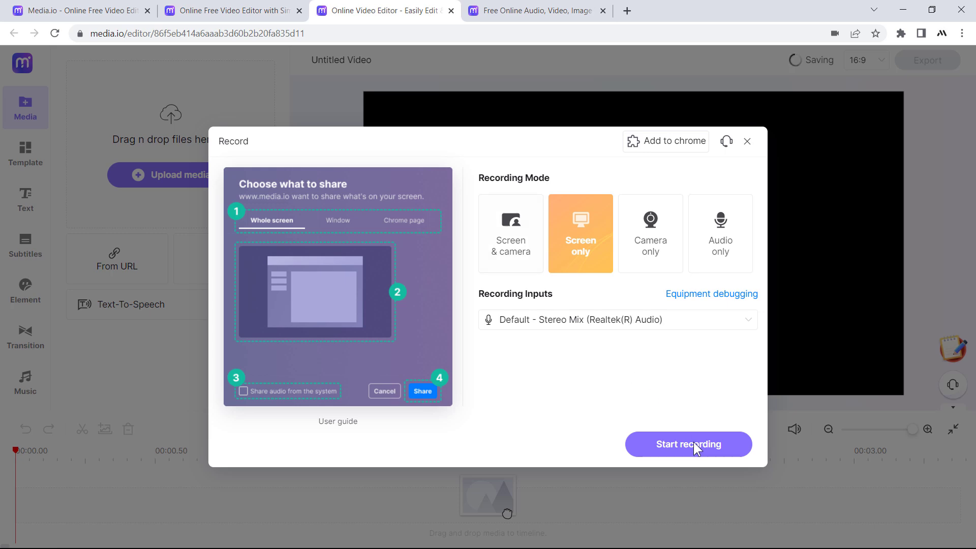
{"action": "left_click", "coordinate": [693, 445]}
{"action": "left_click", "coordinate": [419, 199]}
{"action": "left_click", "coordinate": [601, 364]}
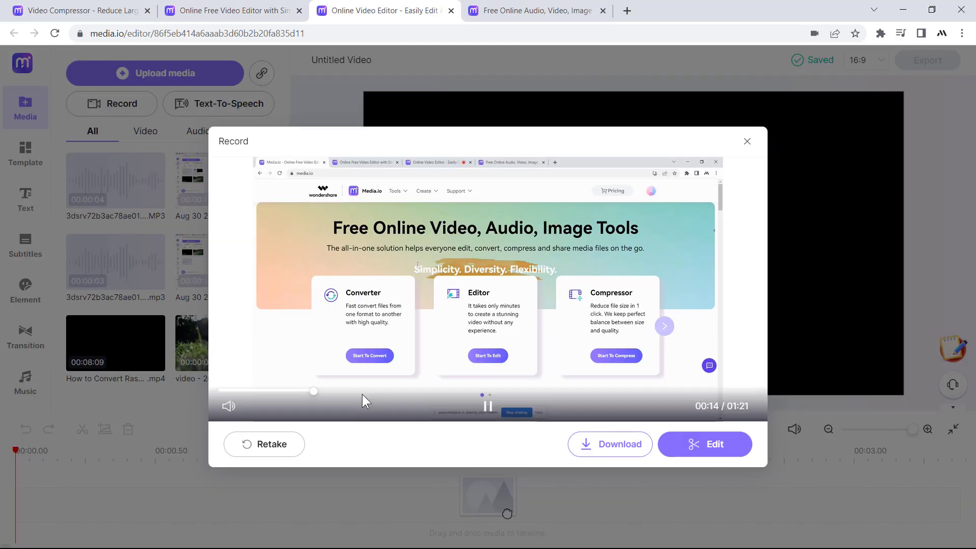
Step: Place the YouTube title preset on the timeline and change its text to /PIXIVU
{"action": "left_click", "coordinate": [671, 445]}
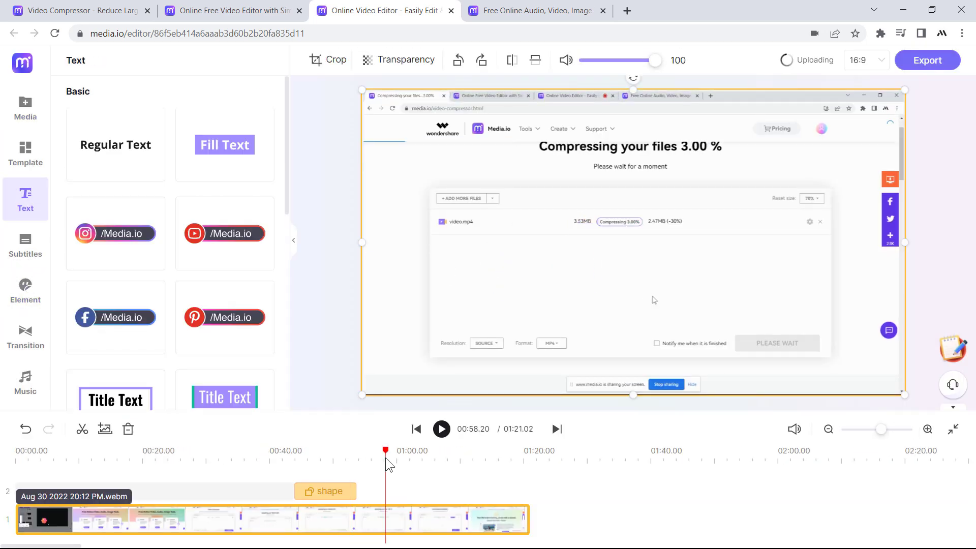
{"action": "left_click_drag", "start_coordinate": [191, 209], "coordinate": [387, 481]}
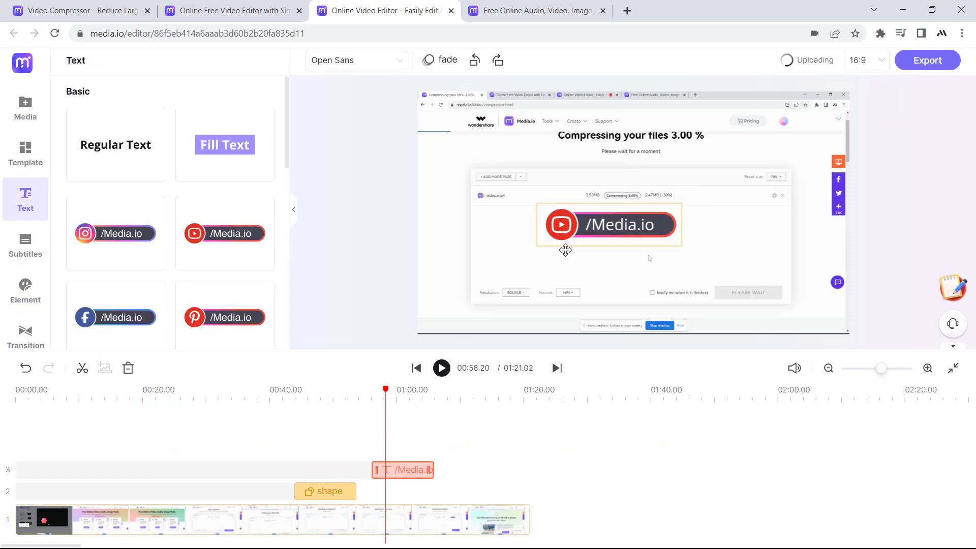
{"action": "left_click_drag", "start_coordinate": [639, 214], "coordinate": [495, 305]}
{"action": "double_click", "coordinate": [495, 305]}
{"action": "double_click", "coordinate": [381, 275]}
{"action": "type", "text": "PIXIVU"}
{"action": "left_click", "coordinate": [593, 375]}
Step: Play the edited video back from the start and enlarge the preview area
{"action": "left_click", "coordinate": [375, 396]}
{"action": "key", "text": "space"}
{"action": "key", "text": "space"}
{"action": "left_click", "coordinate": [375, 396]}
{"action": "key", "text": "space"}
{"action": "key", "text": "space"}
{"action": "left_click_drag", "start_coordinate": [356, 351], "coordinate": [356, 388]}
Step: Voice 'Hello everyone, welcome to this tutorial.' in English (US) as Jack, then open All Tools
{"action": "left_click", "coordinate": [27, 115]}
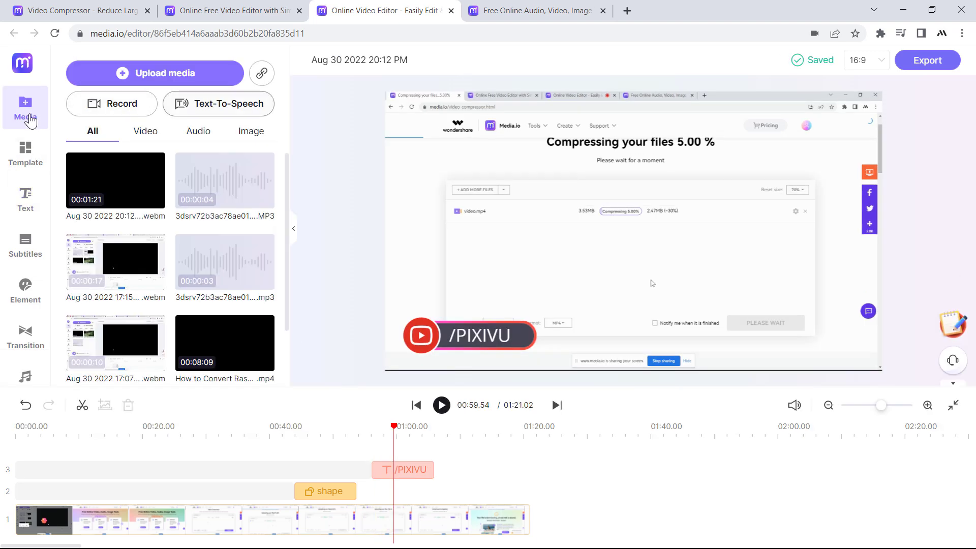
{"action": "left_click", "coordinate": [208, 107]}
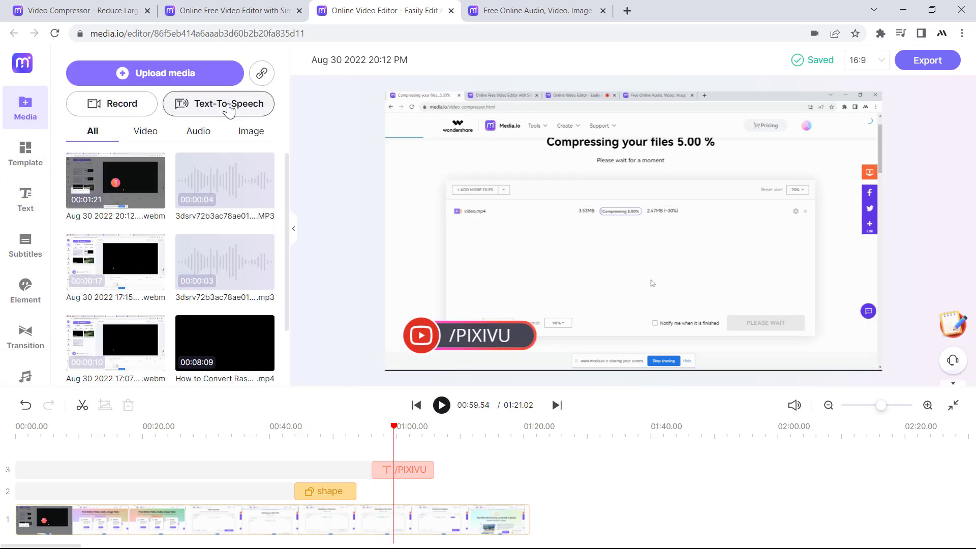
{"action": "left_click", "coordinate": [283, 167]}
{"action": "left_click", "coordinate": [239, 276]}
{"action": "left_click", "coordinate": [556, 187]}
{"action": "type", "text": "Hello everyone, welcome to this tutorial."}
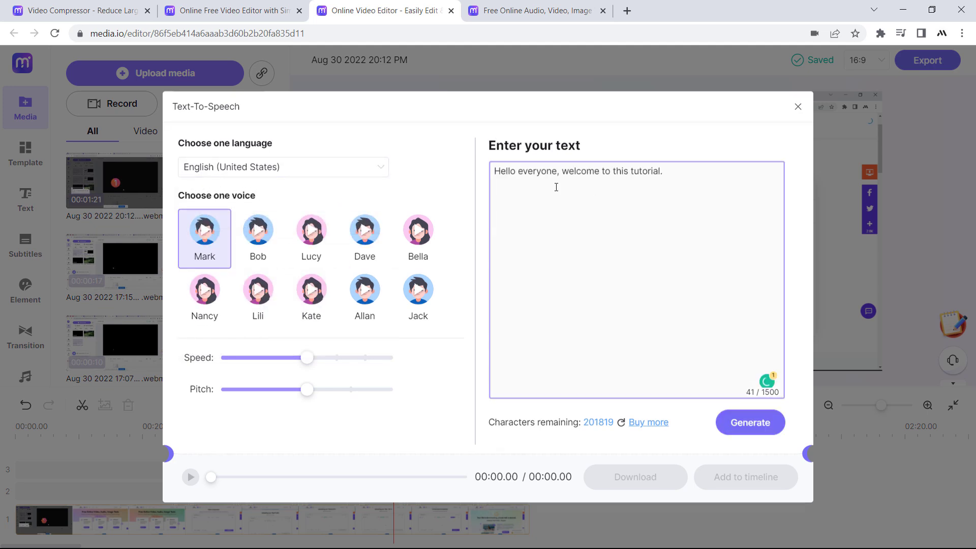
{"action": "left_click", "coordinate": [429, 305]}
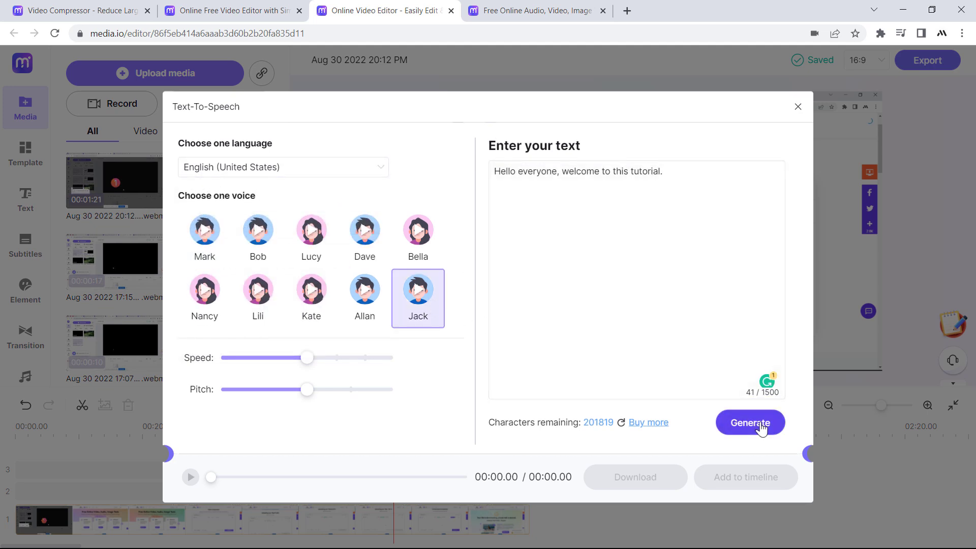
{"action": "left_click", "coordinate": [743, 430]}
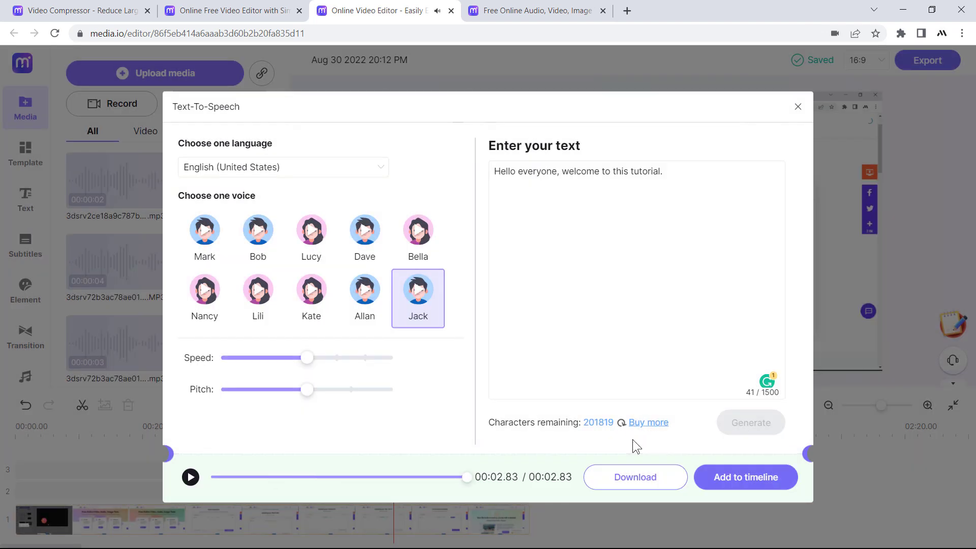
{"action": "key", "text": "ctrl+w"}
{"action": "left_click", "coordinate": [79, 391]}
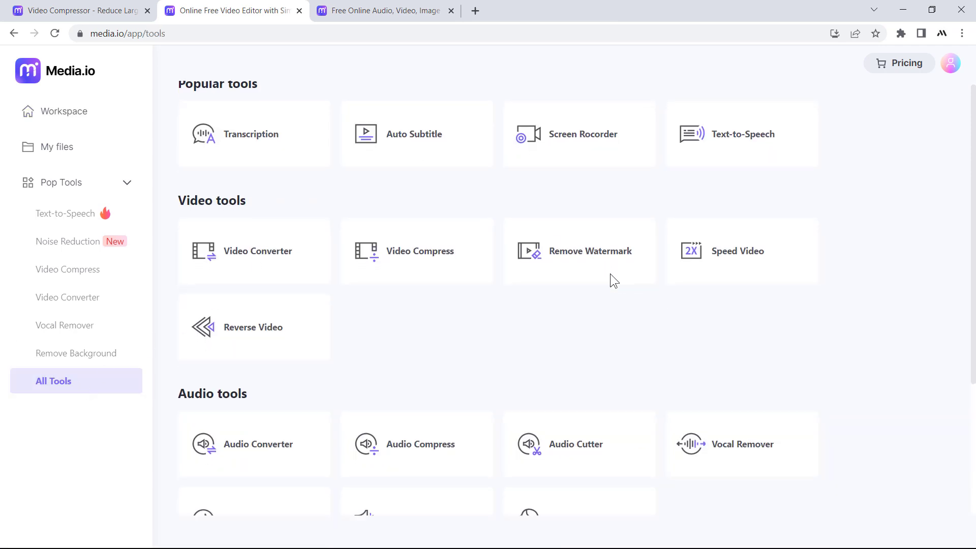
Step: Scroll down the Media.io All Tools page to review the remaining tools
{"action": "scroll", "coordinate": [611, 275], "scroll_direction": "down", "scroll_amount": 4}
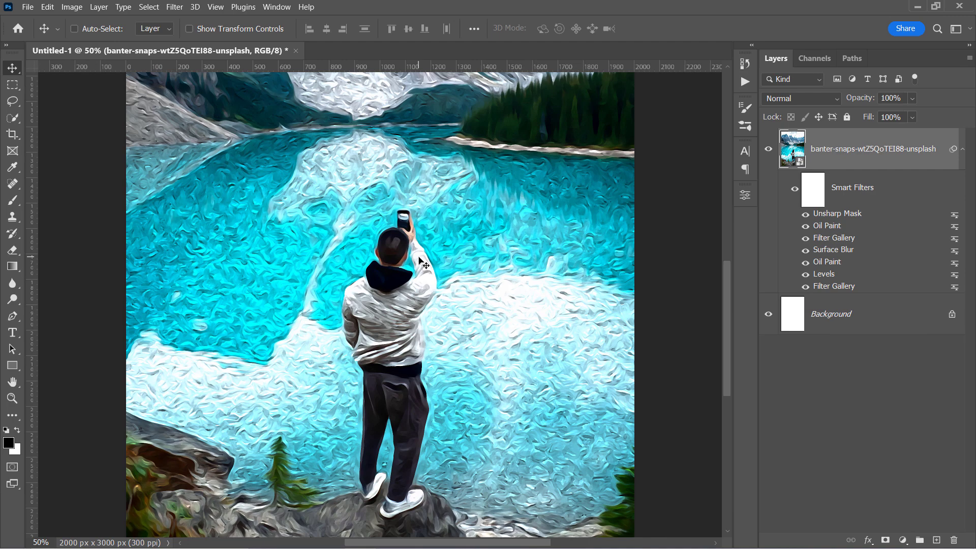
Step: Convert the filtered lake layer to a smart object named Base, duplicate it, and hide Base
{"action": "right_click", "coordinate": [851, 155]}
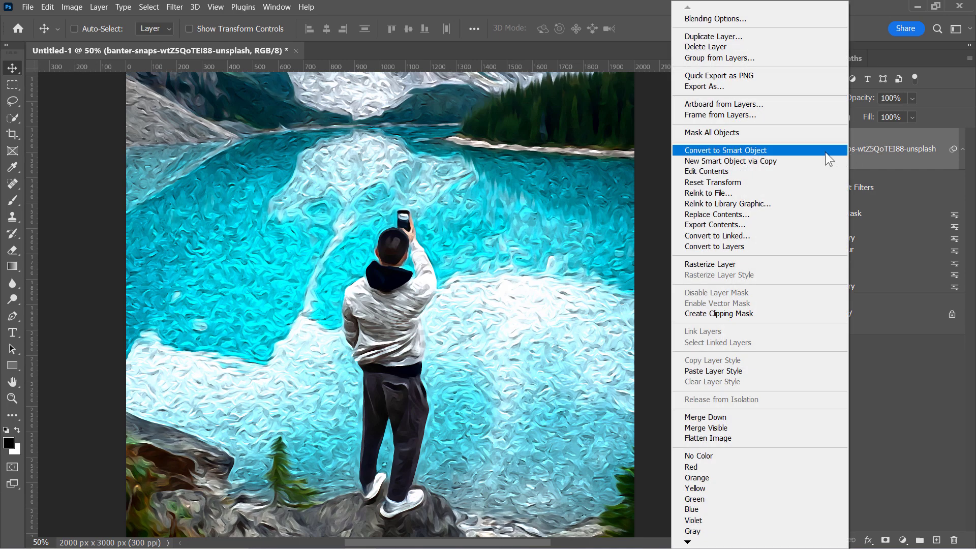
{"action": "left_click", "coordinate": [771, 152]}
{"action": "double_click", "coordinate": [845, 150]}
{"action": "type", "text": "Base"}
{"action": "key", "text": "Return"}
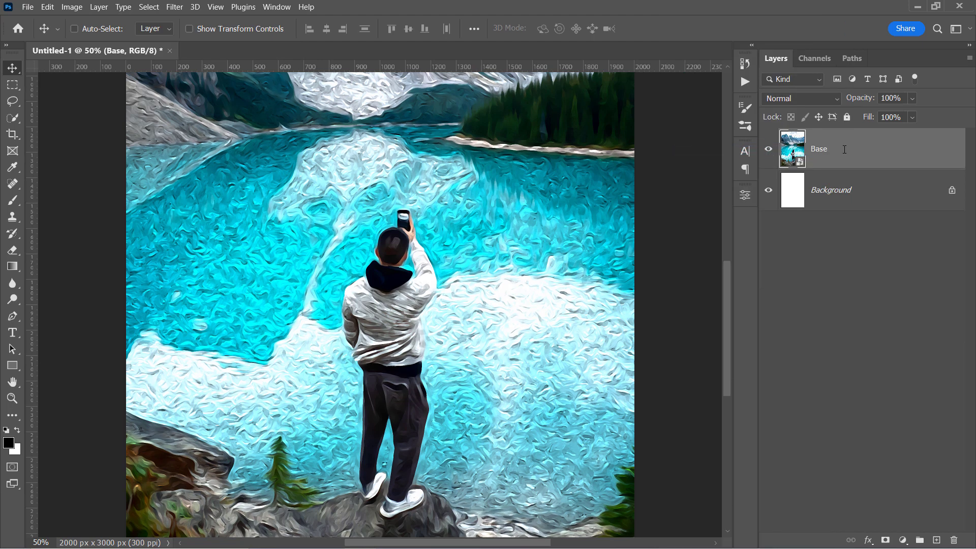
{"action": "key", "text": "ctrl+j"}
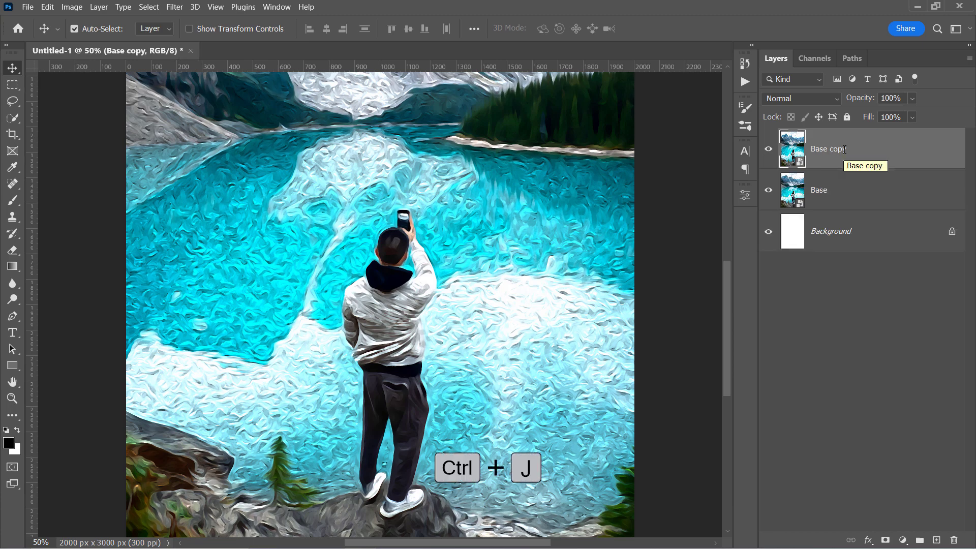
{"action": "left_click", "coordinate": [769, 193]}
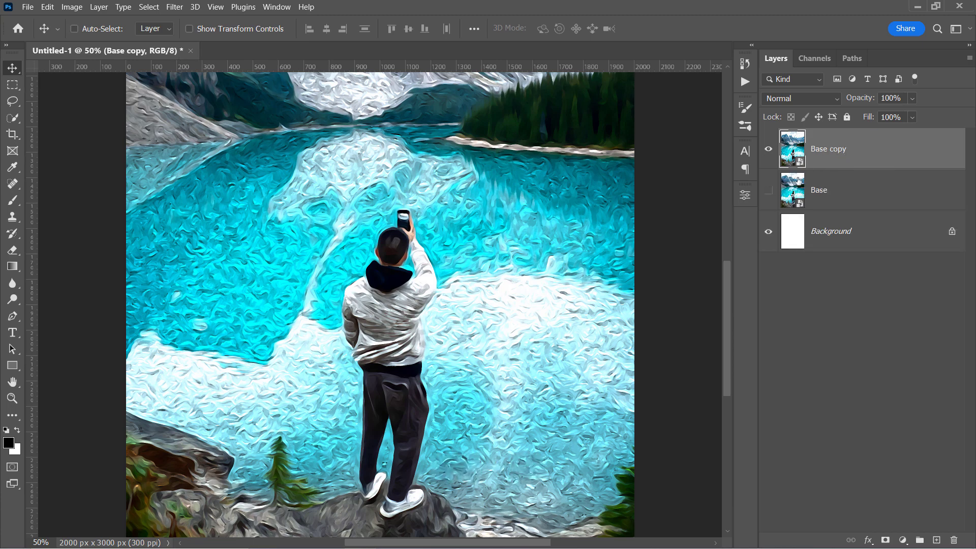
Step: Set Base copy's Blend If This Layer sliders to 160/180 and 230/255
{"action": "double_click", "coordinate": [843, 163]}
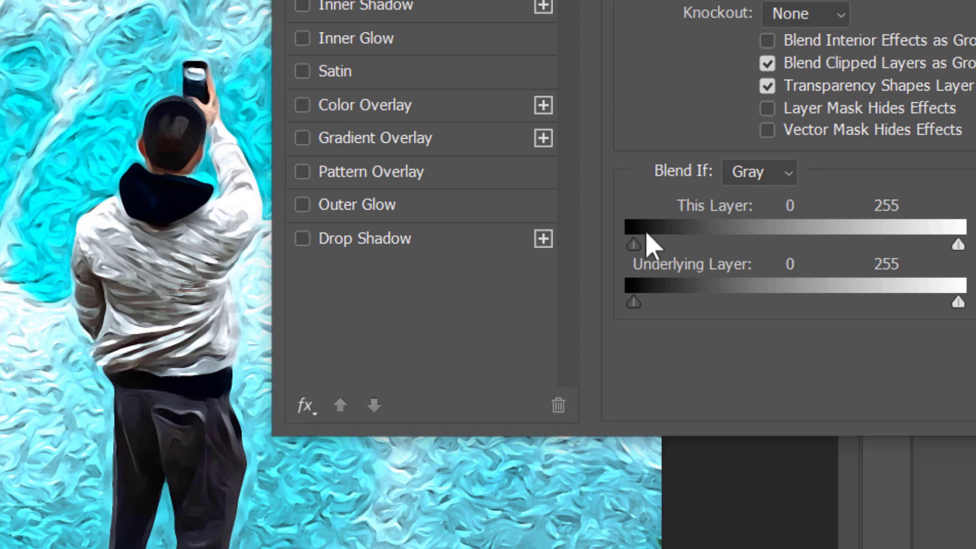
{"action": "left_click_drag", "start_coordinate": [634, 245], "coordinate": [842, 245]}
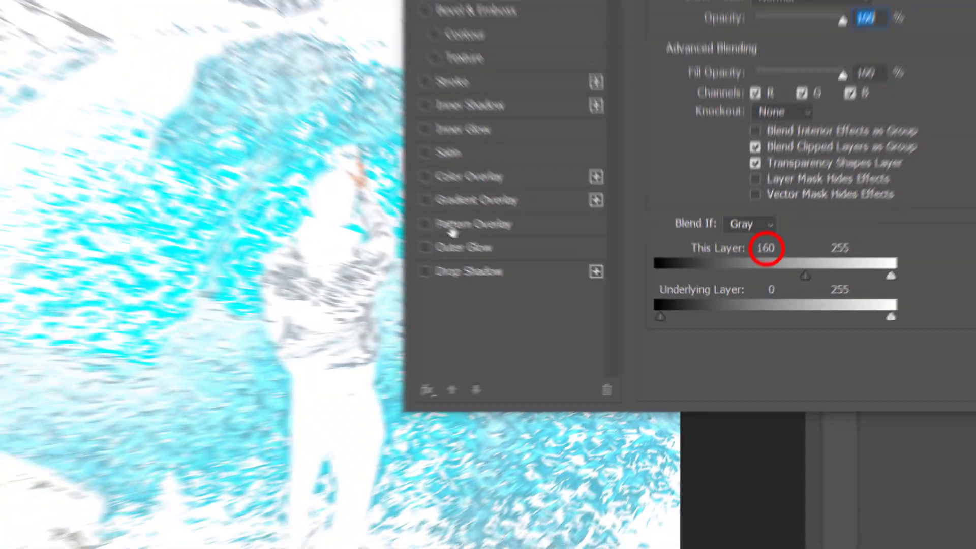
{"action": "scroll", "coordinate": [61, 226], "scroll_direction": "up", "scroll_amount": 5}
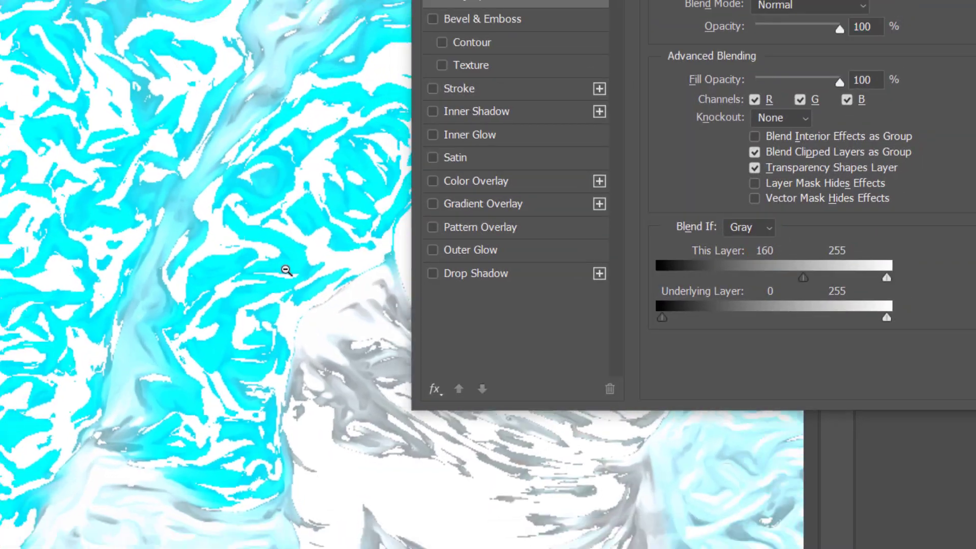
{"action": "scroll", "coordinate": [286, 270], "scroll_direction": "up", "scroll_amount": 1}
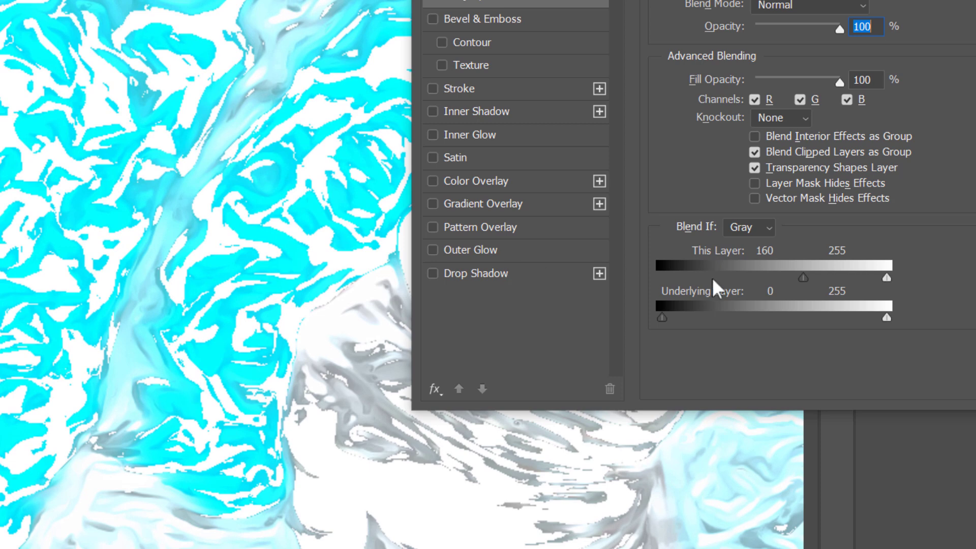
{"action": "left_click_drag", "start_coordinate": [806, 279], "coordinate": [819, 279]}
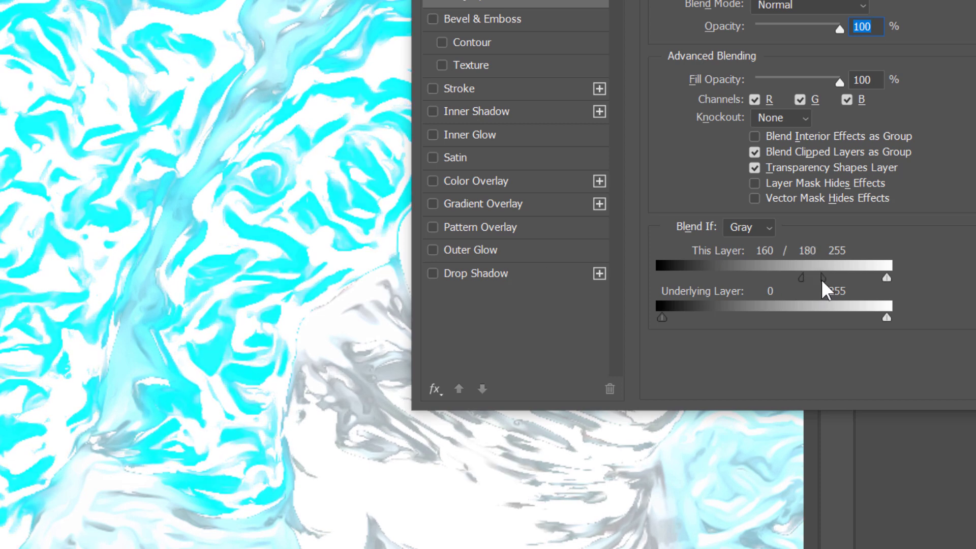
{"action": "key", "text": "alt"}
{"action": "left_click_drag", "start_coordinate": [885, 276], "coordinate": [868, 279]}
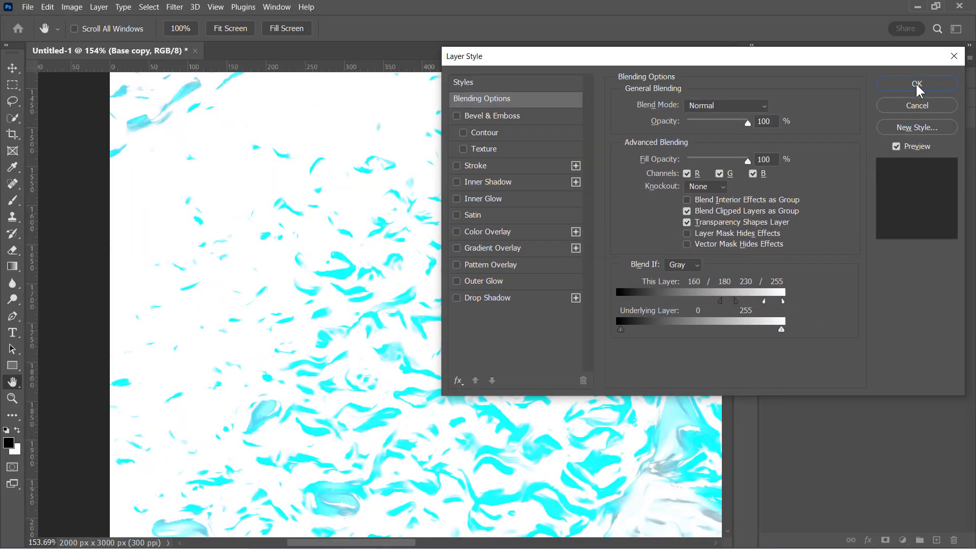
{"action": "left_click", "coordinate": [918, 84]}
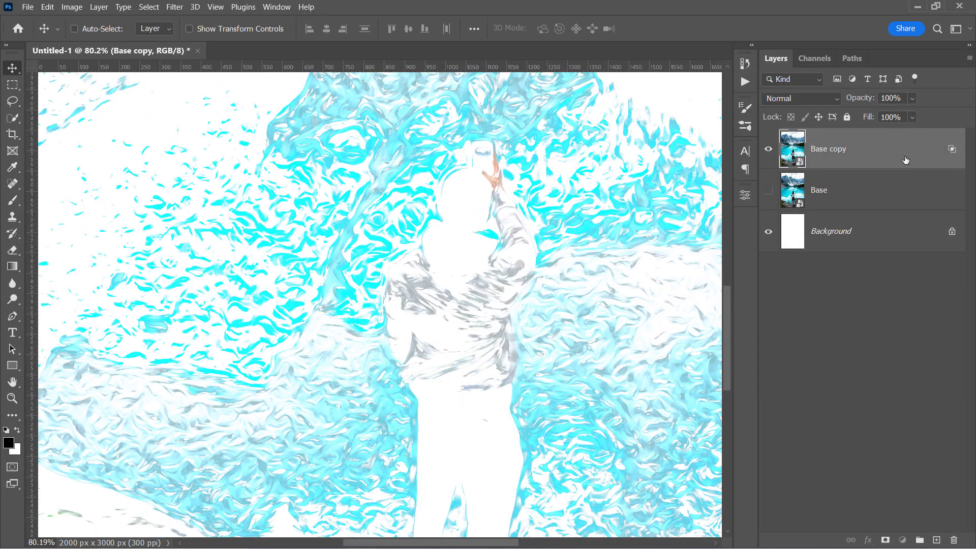
Step: Group Base copy and give Group 1 Bevel & Emboss: depth 200, size 1, highlight 30, shadow 32
{"action": "key", "text": "ctrl+g"}
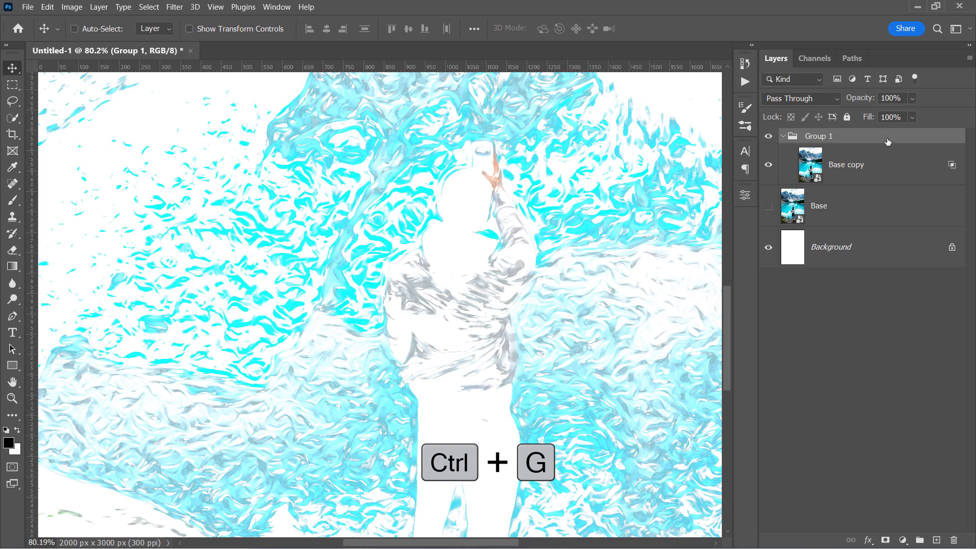
{"action": "double_click", "coordinate": [891, 138]}
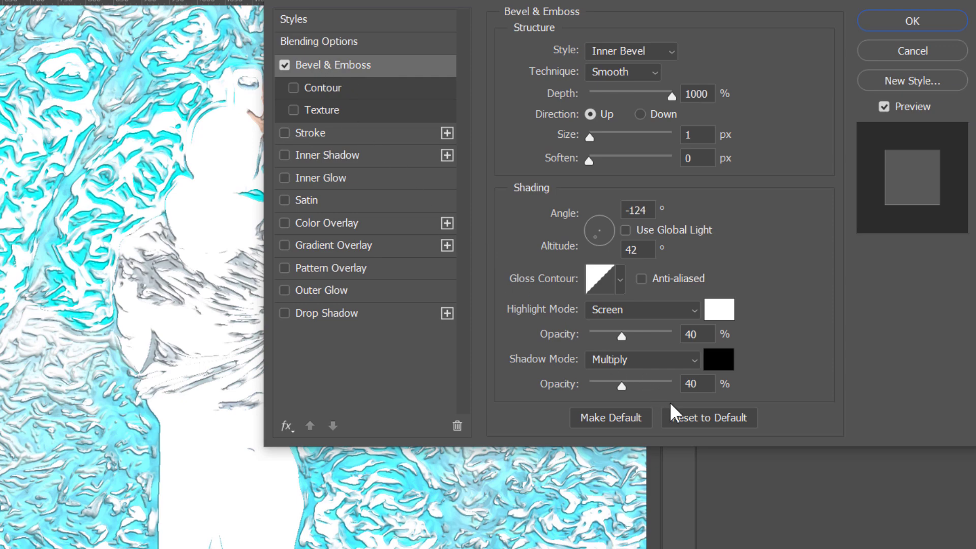
{"action": "left_click", "coordinate": [688, 416]}
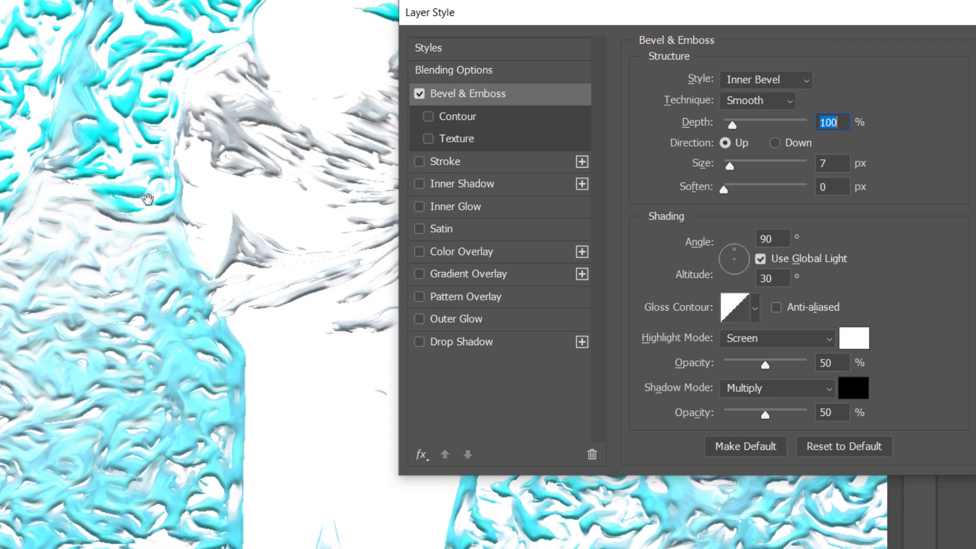
{"action": "left_click_drag", "start_coordinate": [732, 124], "coordinate": [741, 126]}
{"action": "left_click_drag", "start_coordinate": [730, 166], "coordinate": [730, 179]}
{"action": "left_click_drag", "start_coordinate": [765, 366], "coordinate": [750, 367]}
{"action": "left_click_drag", "start_coordinate": [766, 415], "coordinate": [741, 418]}
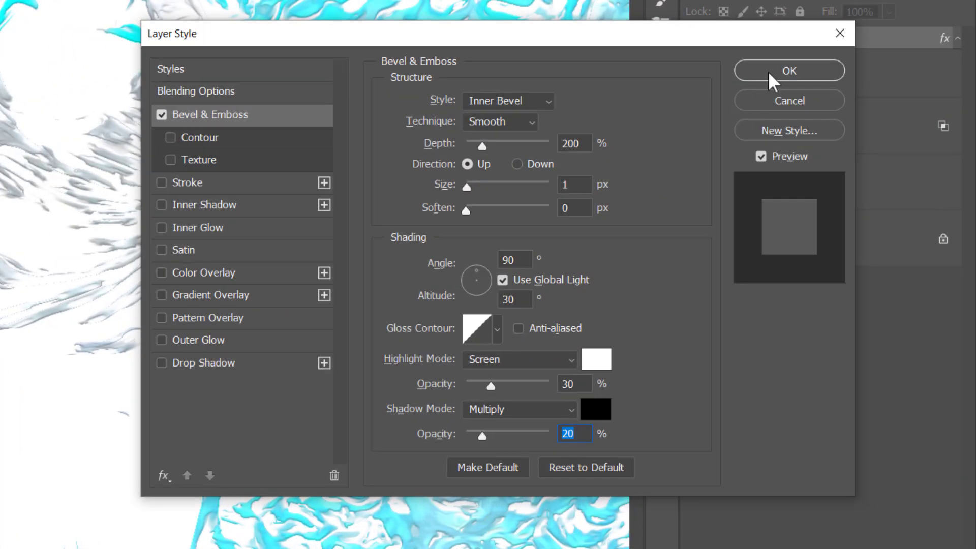
{"action": "left_click", "coordinate": [765, 71]}
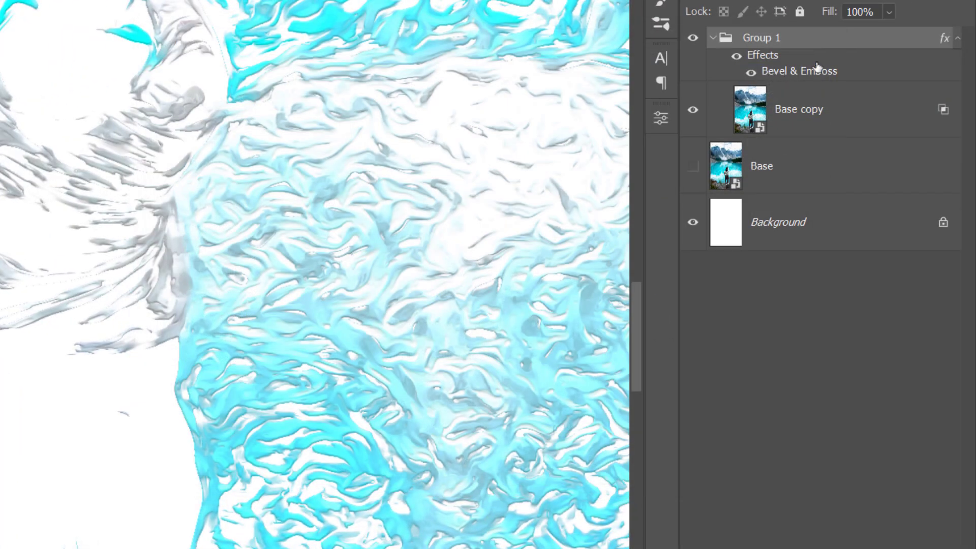
{"action": "left_click", "coordinate": [958, 38]}
{"action": "left_click", "coordinate": [714, 38]}
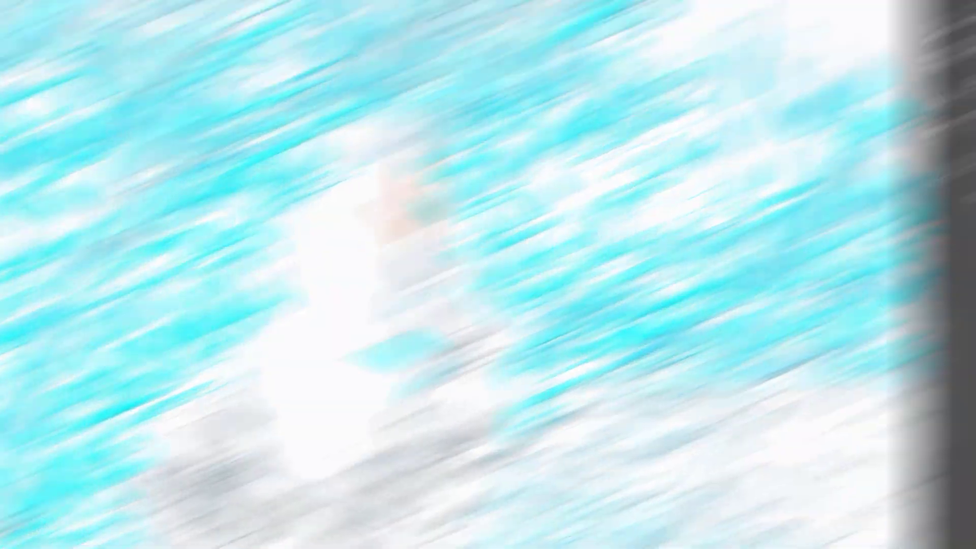
Step: Duplicate Group 1 and set its Base copy's Blend If This Layer to 0/20 and 60/80
{"action": "key", "text": "ctrl+j"}
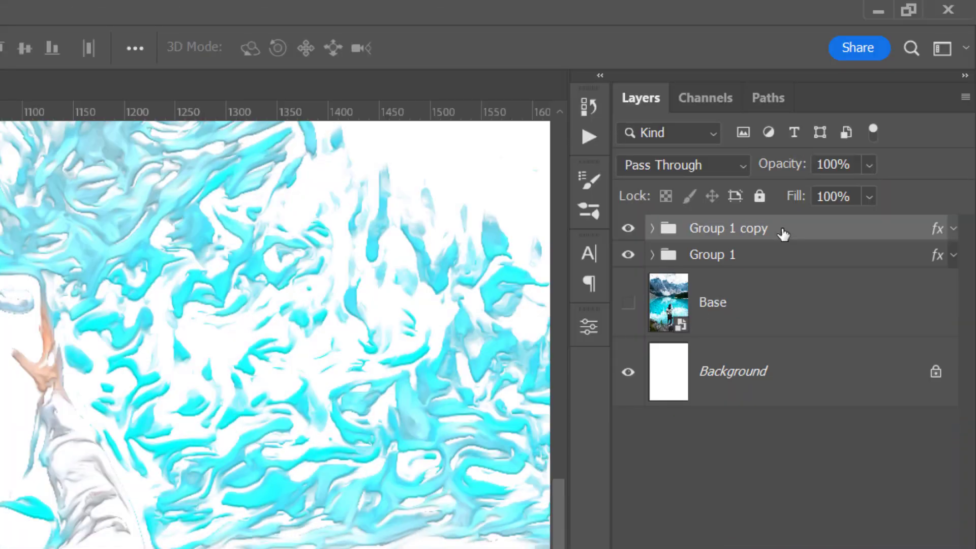
{"action": "left_click", "coordinate": [651, 229]}
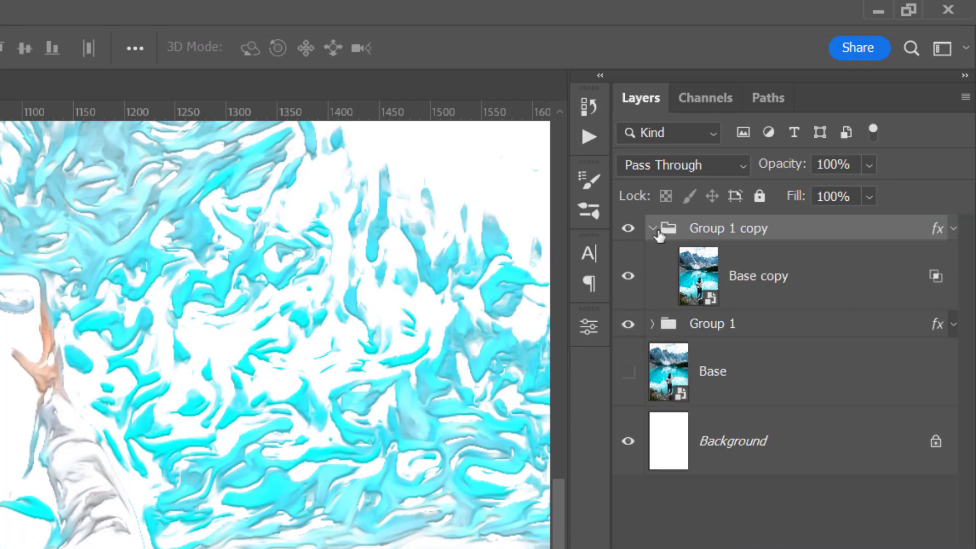
{"action": "double_click", "coordinate": [861, 293]}
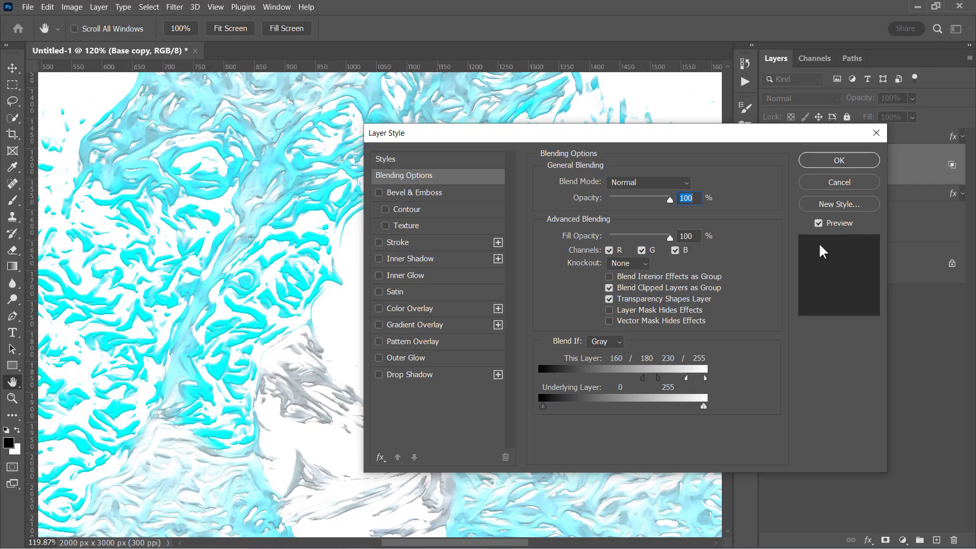
{"action": "left_click_drag", "start_coordinate": [645, 378], "coordinate": [563, 371]}
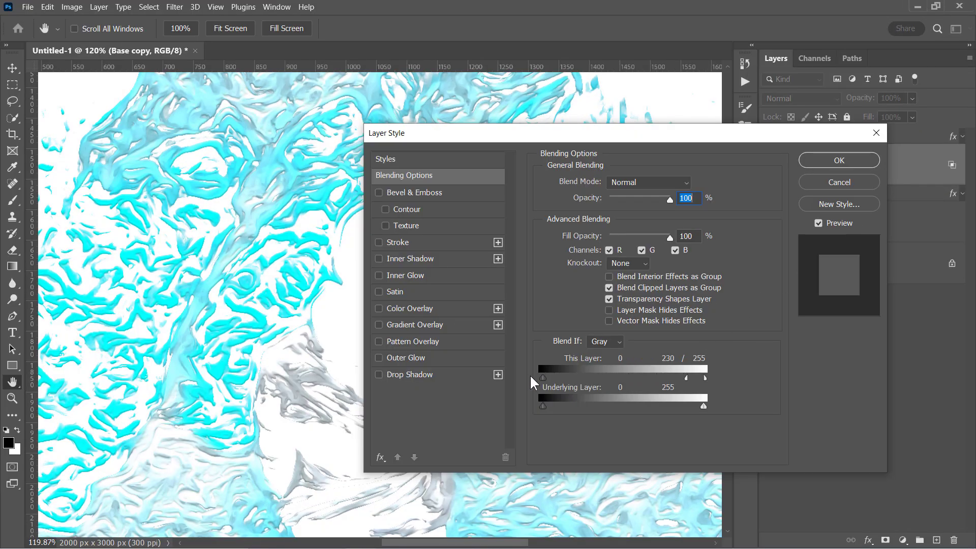
{"action": "left_click_drag", "start_coordinate": [680, 377], "coordinate": [591, 375]}
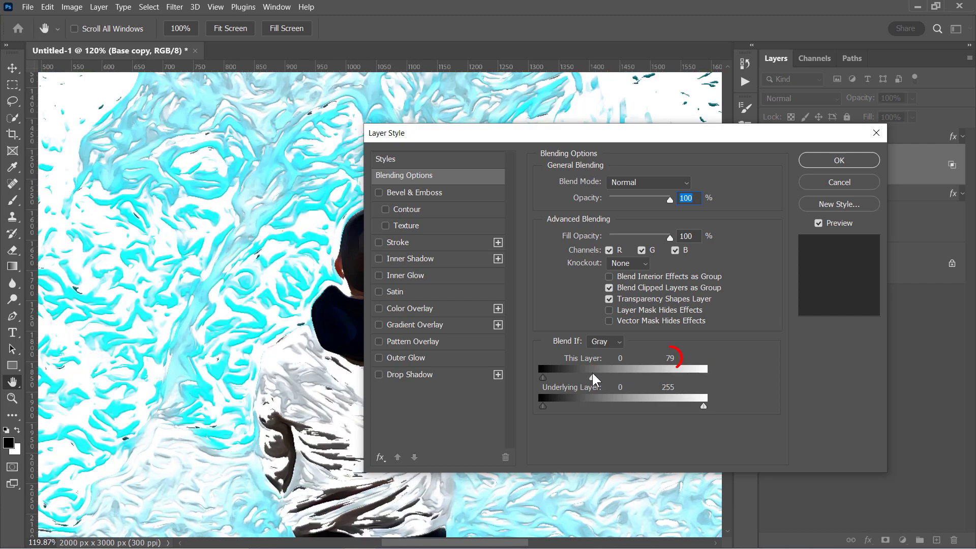
{"action": "scroll", "coordinate": [231, 244], "scroll_direction": "down", "scroll_amount": 5}
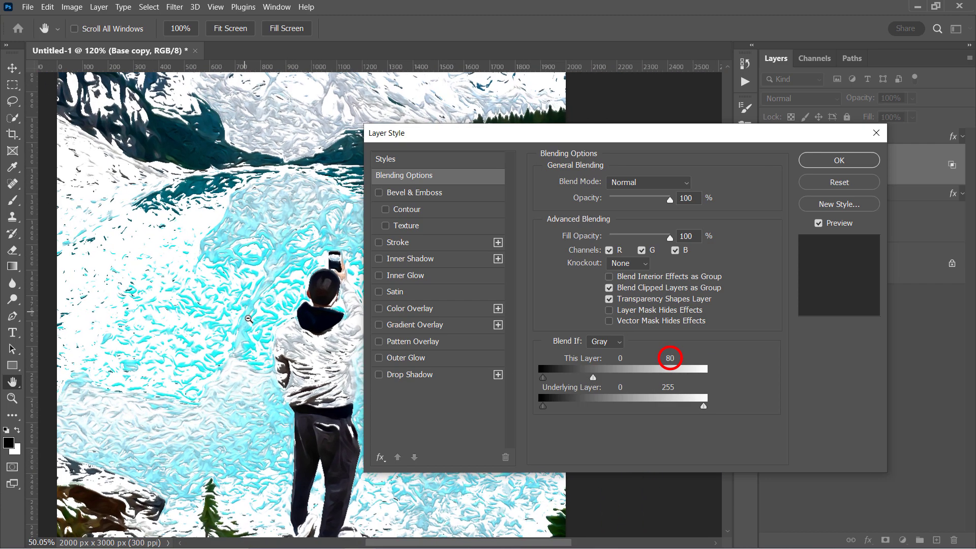
{"action": "scroll", "coordinate": [231, 244], "scroll_direction": "up", "scroll_amount": 3}
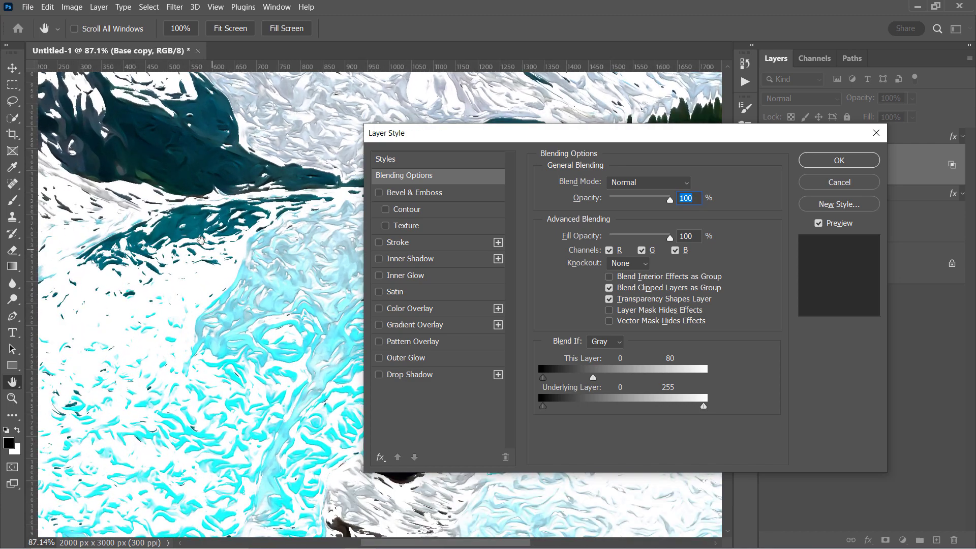
{"action": "scroll", "coordinate": [202, 240], "scroll_direction": "up", "scroll_amount": 2}
{"action": "left_click_drag", "start_coordinate": [543, 378], "coordinate": [580, 377]}
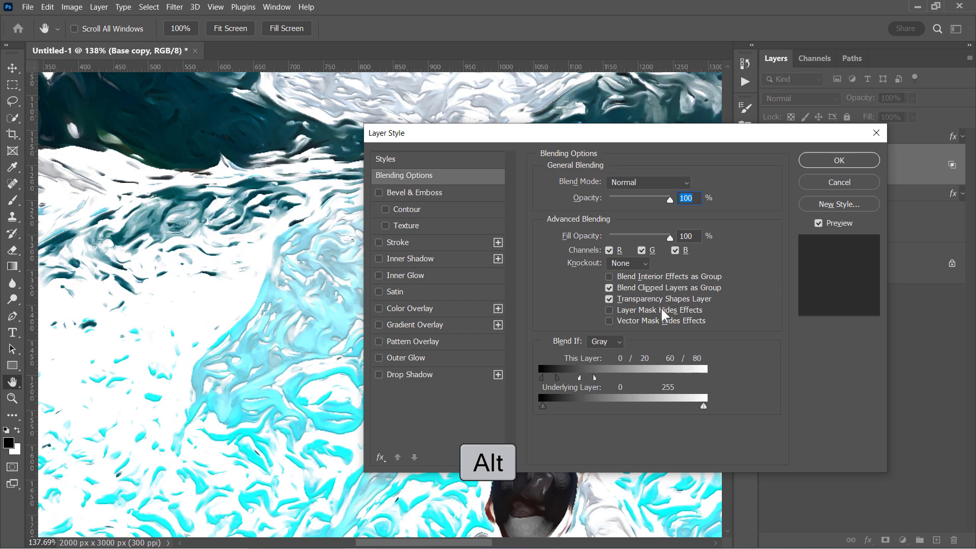
{"action": "left_click", "coordinate": [831, 158]}
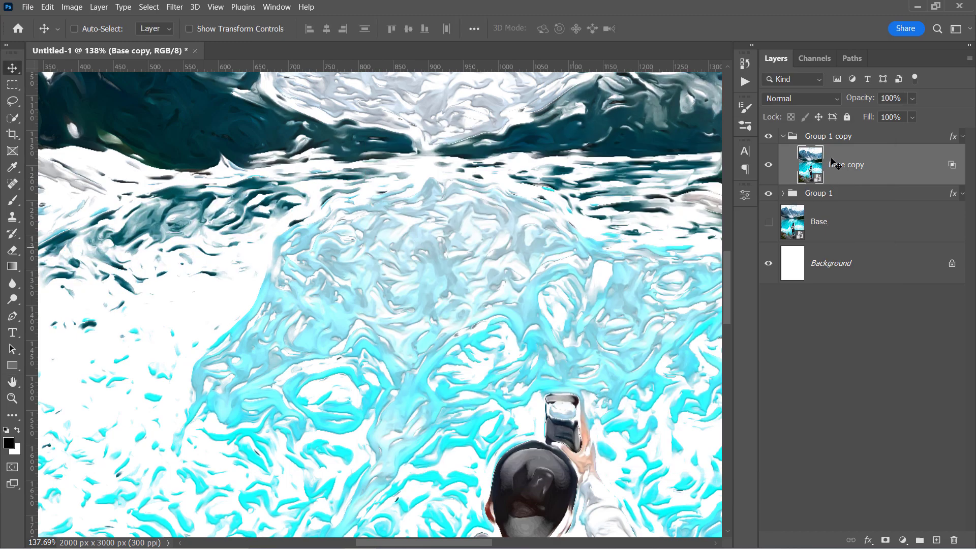
Step: Make the Base photo visible again and toggle the painted groups to compare
{"action": "left_click", "coordinate": [782, 137]}
{"action": "scroll", "coordinate": [784, 143], "scroll_direction": "down", "scroll_amount": 5}
{"action": "left_click", "coordinate": [768, 182]}
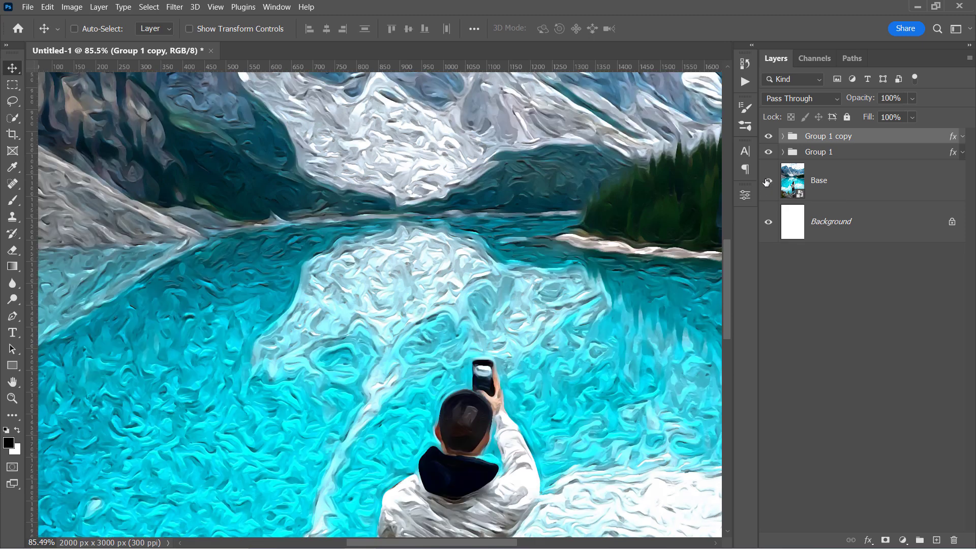
{"action": "left_click_drag", "start_coordinate": [276, 178], "coordinate": [323, 418]}
{"action": "scroll", "coordinate": [337, 483], "scroll_direction": "up", "scroll_amount": 3}
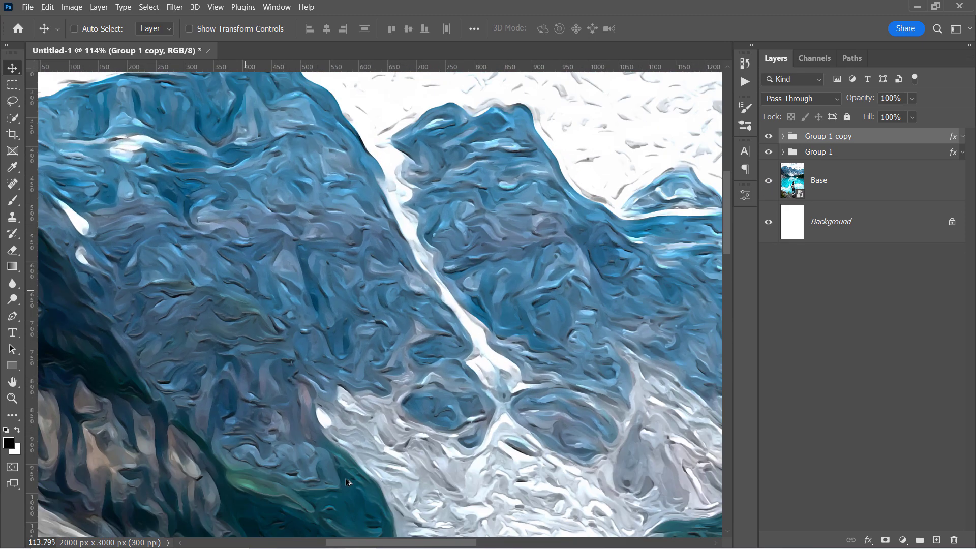
{"action": "scroll", "coordinate": [747, 169], "scroll_direction": "up", "scroll_amount": 2}
{"action": "left_click_drag", "start_coordinate": [768, 152], "coordinate": [768, 140]}
{"action": "left_click", "coordinate": [769, 151]}
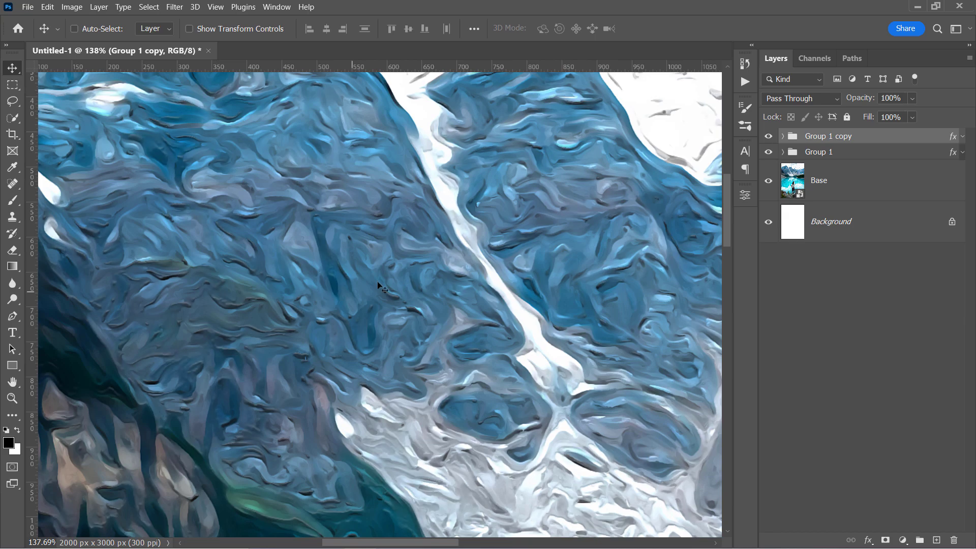
{"action": "scroll", "coordinate": [249, 324], "scroll_direction": "down", "scroll_amount": 5}
{"action": "left_click_drag", "start_coordinate": [275, 356], "coordinate": [224, 132]}
{"action": "left_click_drag", "start_coordinate": [311, 451], "coordinate": [295, 313]}
Step: Duplicate Base and move Base copy 2 to the top of the layer stack
{"action": "left_click", "coordinate": [861, 189]}
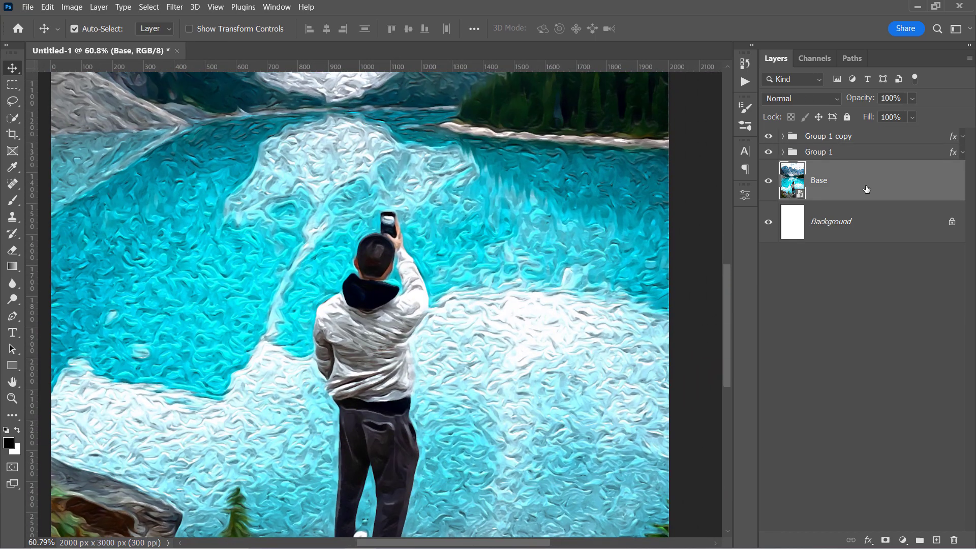
{"action": "key", "text": "ctrl+j"}
{"action": "left_click_drag", "start_coordinate": [867, 190], "coordinate": [851, 134]}
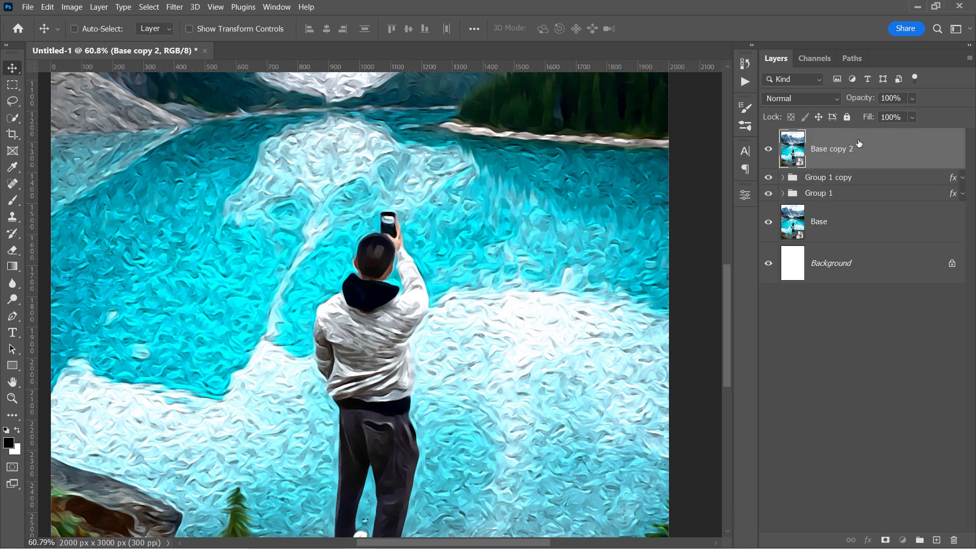
Step: Apply Emboss to Base copy 2 at angle 135°, height 2 px, amount 500%
{"action": "left_click", "coordinate": [172, 7]}
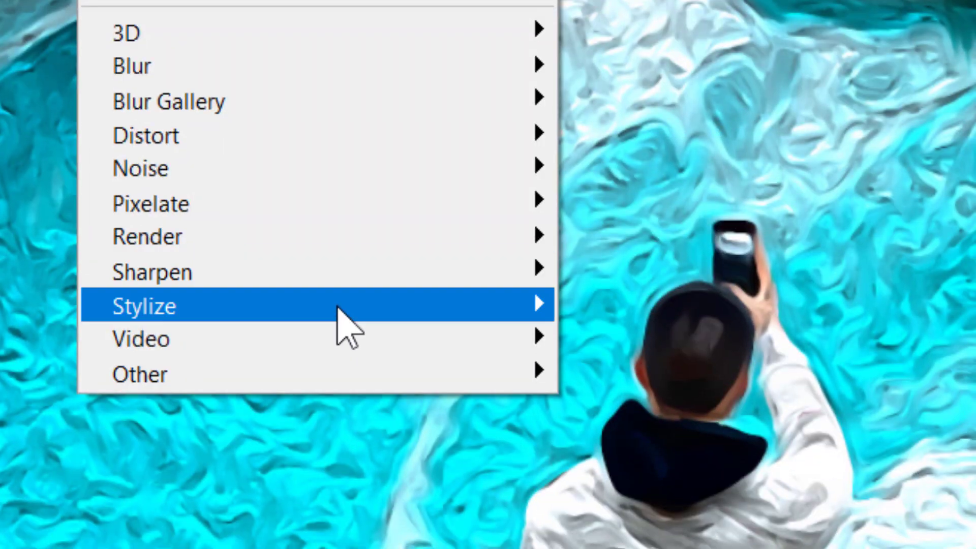
{"action": "mouse_move", "coordinate": [337, 307]}
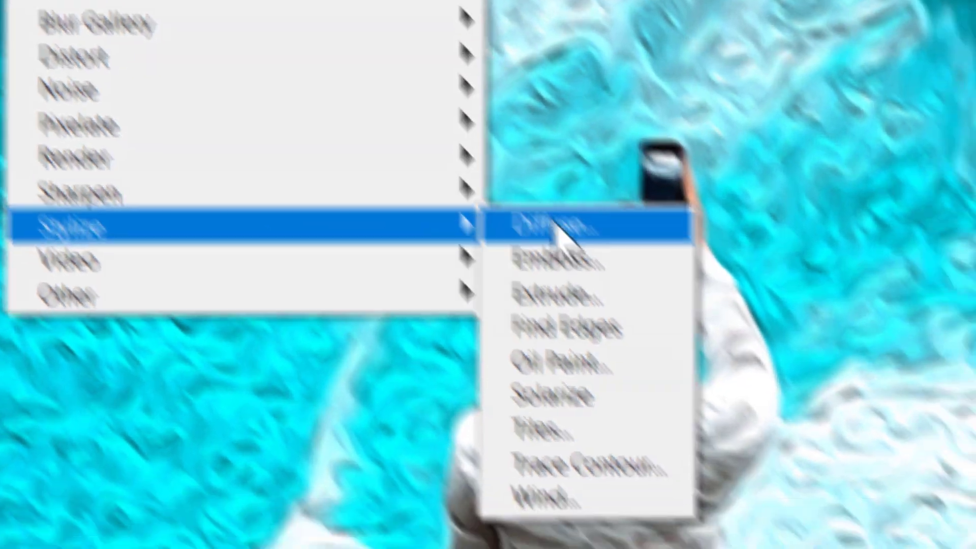
{"action": "left_click", "coordinate": [643, 339]}
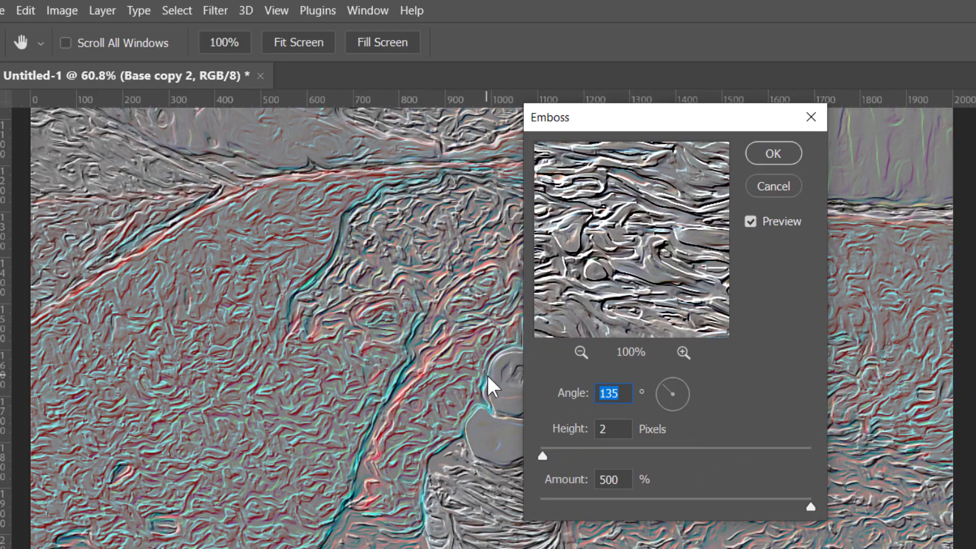
{"action": "left_click", "coordinate": [629, 391]}
{"action": "scroll", "coordinate": [437, 408], "scroll_direction": "up", "scroll_amount": 5}
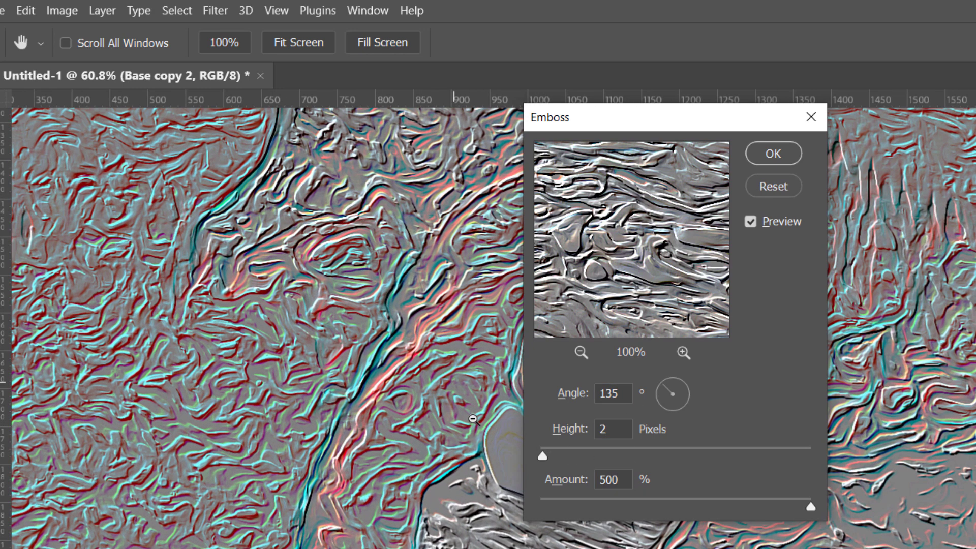
{"action": "left_click_drag", "start_coordinate": [407, 407], "coordinate": [235, 358]}
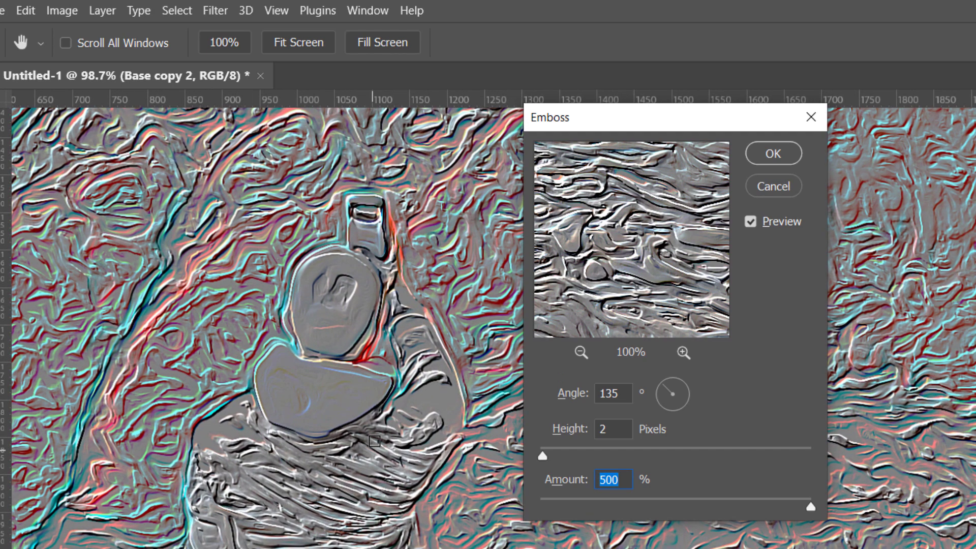
{"action": "key", "text": "Return"}
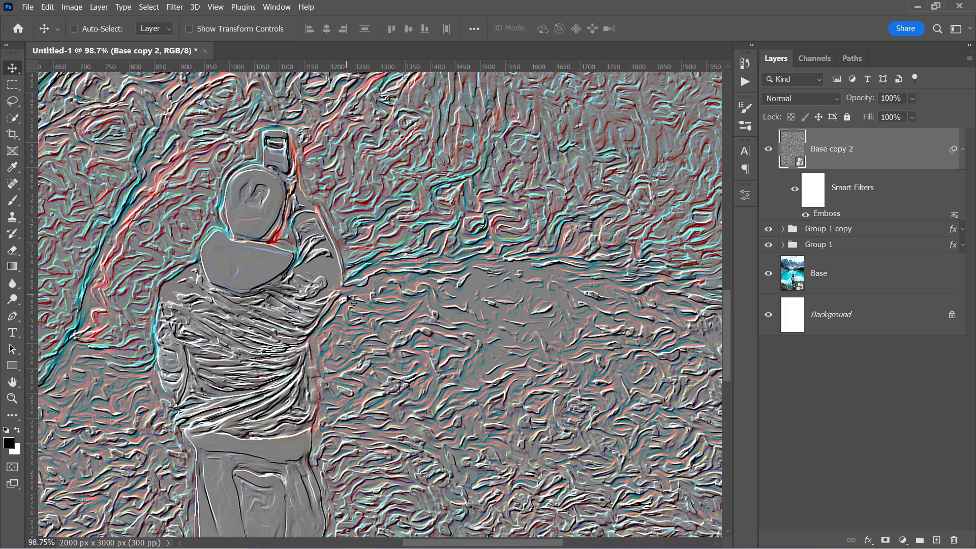
{"action": "left_click", "coordinate": [71, 6]}
{"action": "mouse_move", "coordinate": [91, 37]}
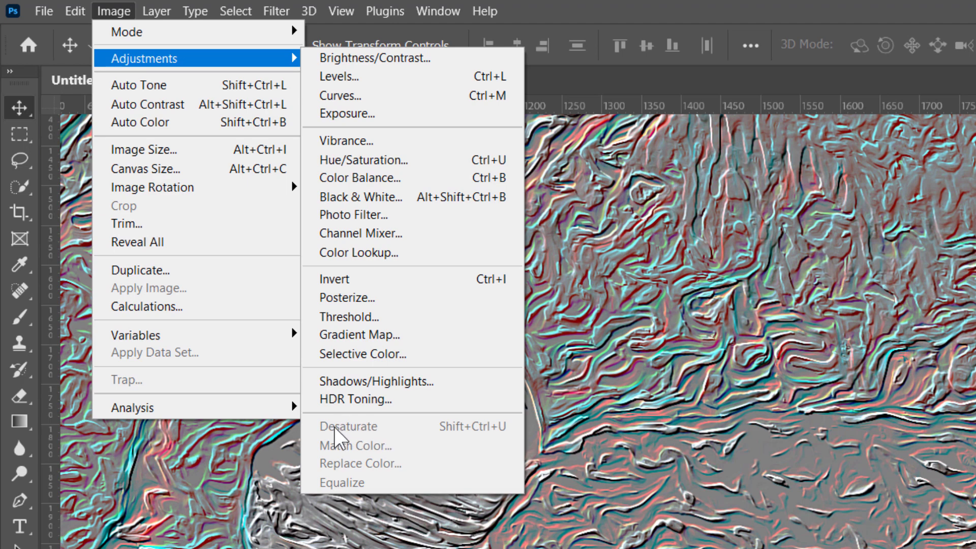
Step: Desaturate Base copy 2 with Hue/Saturation set to -100
{"action": "left_click", "coordinate": [329, 160]}
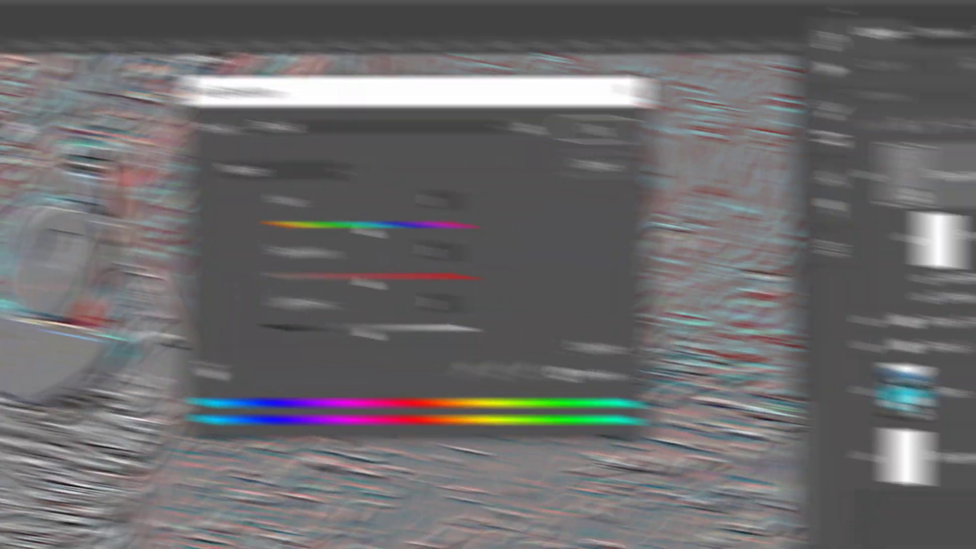
{"action": "left_click_drag", "start_coordinate": [399, 285], "coordinate": [305, 289]}
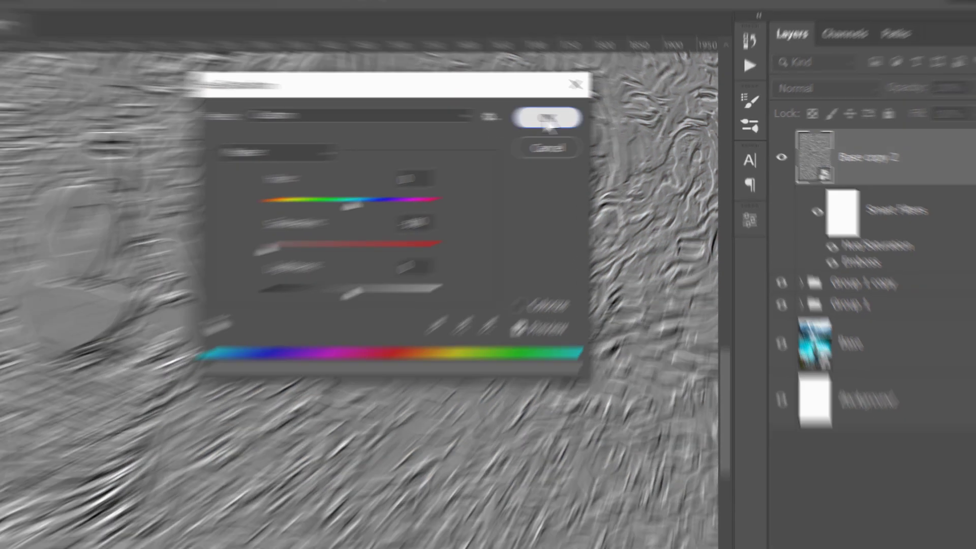
{"action": "left_click", "coordinate": [518, 116]}
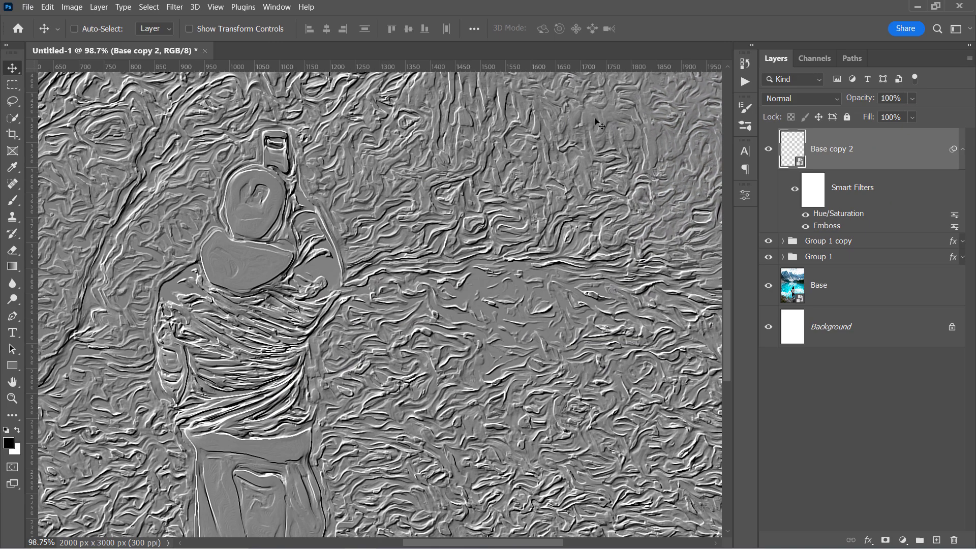
Step: Set Base copy 2 to Overlay blend mode and put it in its own group
{"action": "left_click", "coordinate": [778, 99]}
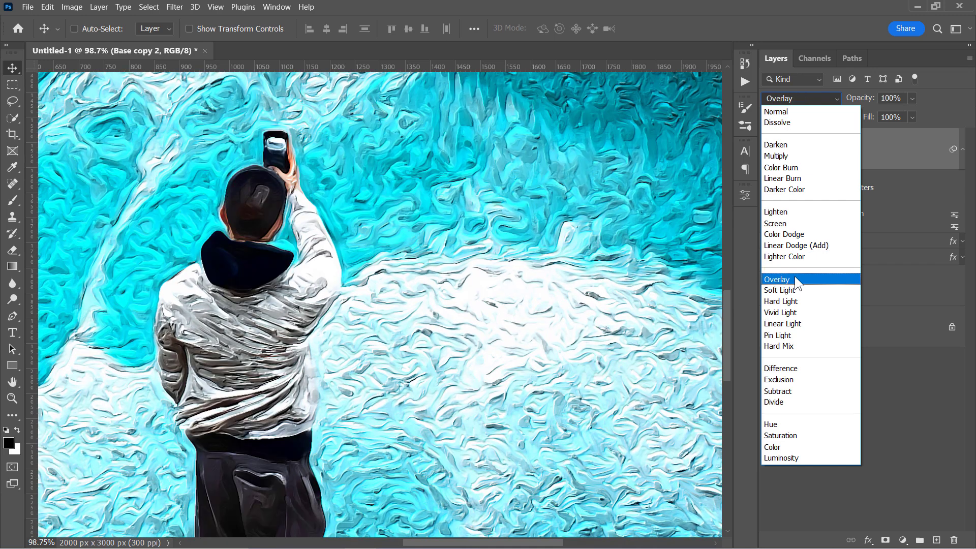
{"action": "left_click", "coordinate": [795, 278]}
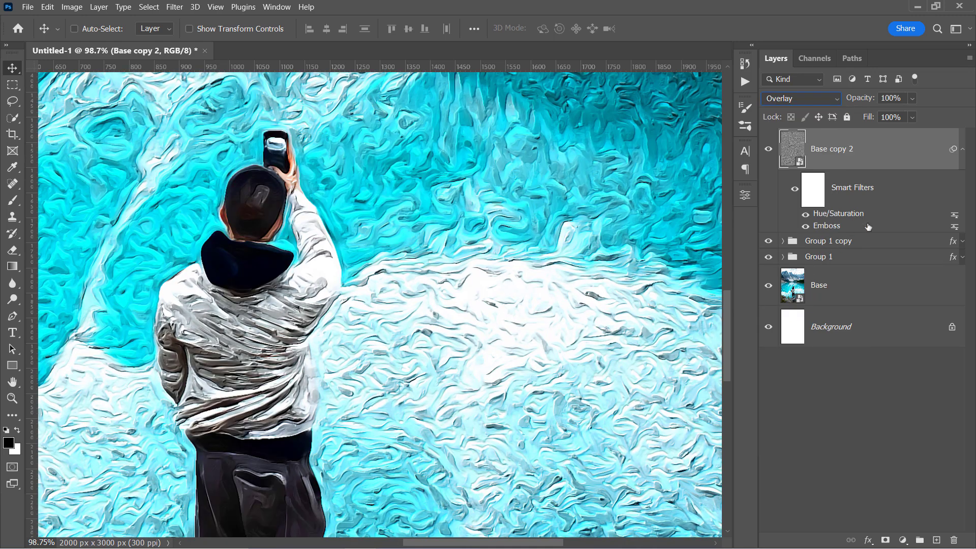
{"action": "left_click", "coordinate": [962, 150]}
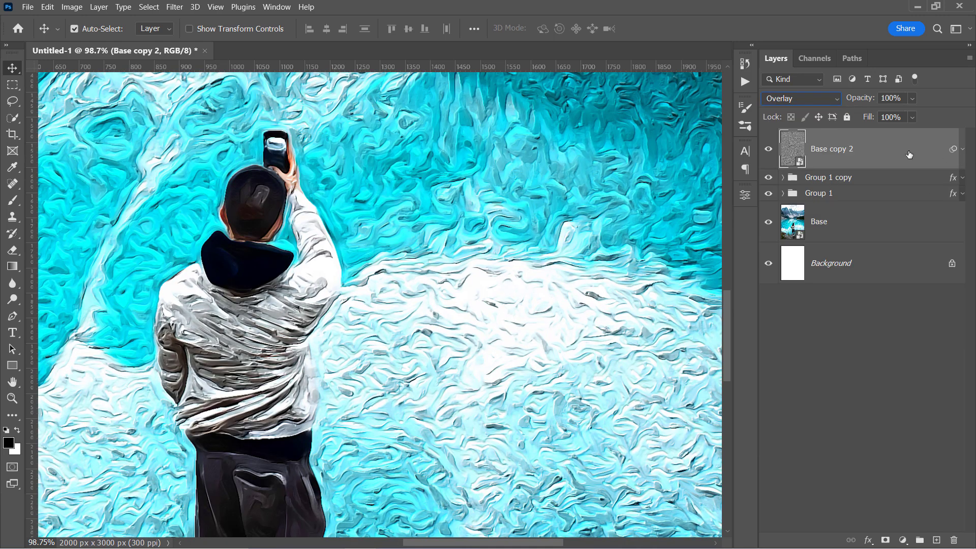
{"action": "key", "text": "ctrl+g"}
Step: Rename the three groups Emboss, Emboss 2 and Emboss 3
{"action": "double_click", "coordinate": [824, 168]}
{"action": "type", "text": "Embo"}
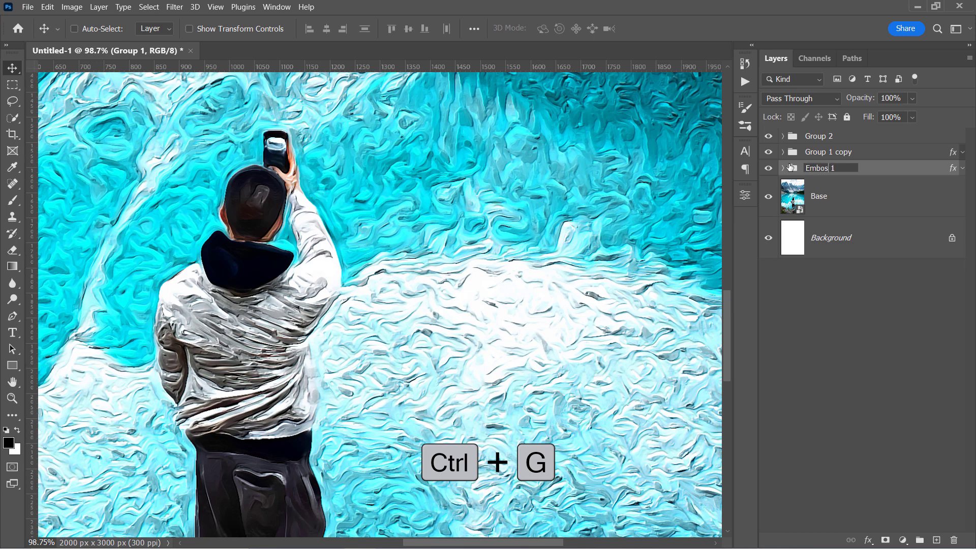
{"action": "type", "text": "ss"}
{"action": "double_click", "coordinate": [818, 152]}
{"action": "type", "text": "Emboss 2"}
{"action": "key", "text": "Return"}
{"action": "double_click", "coordinate": [819, 136]}
{"action": "type", "text": "Emboss 3"}
{"action": "key", "text": "Return"}
Step: Set Emboss 3 to 60% opacity and place a new Base copy 3 above it
{"action": "left_click_drag", "start_coordinate": [841, 100], "coordinate": [839, 100]}
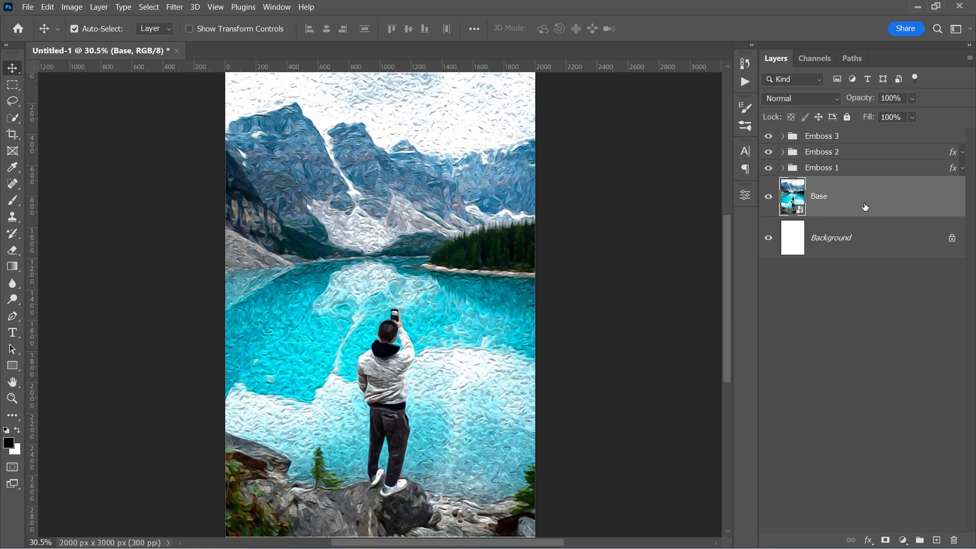
{"action": "key", "text": "ctrl+j"}
{"action": "left_click_drag", "start_coordinate": [871, 208], "coordinate": [852, 132]}
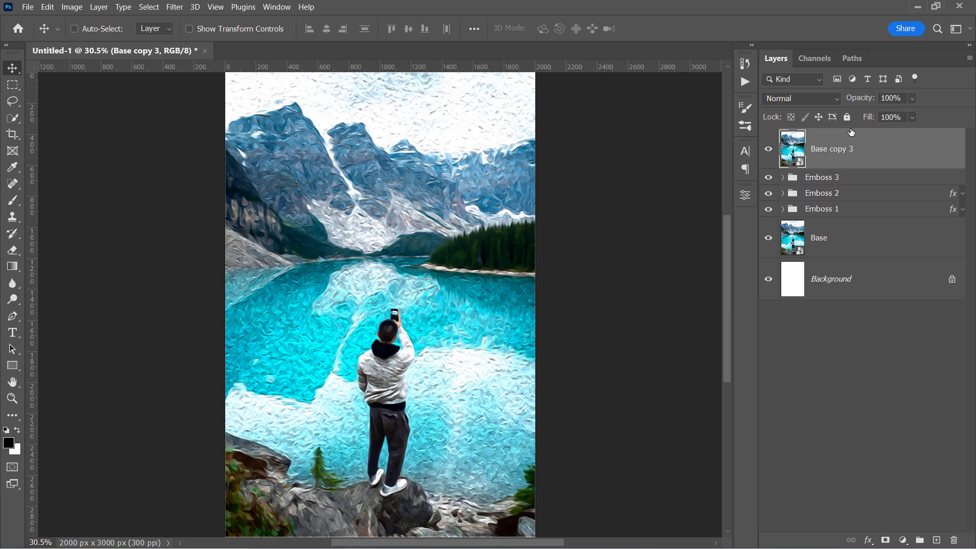
Step: Add a Levels adjustment layer with input levels 107 and 140 for high contrast
{"action": "left_click", "coordinate": [903, 540]}
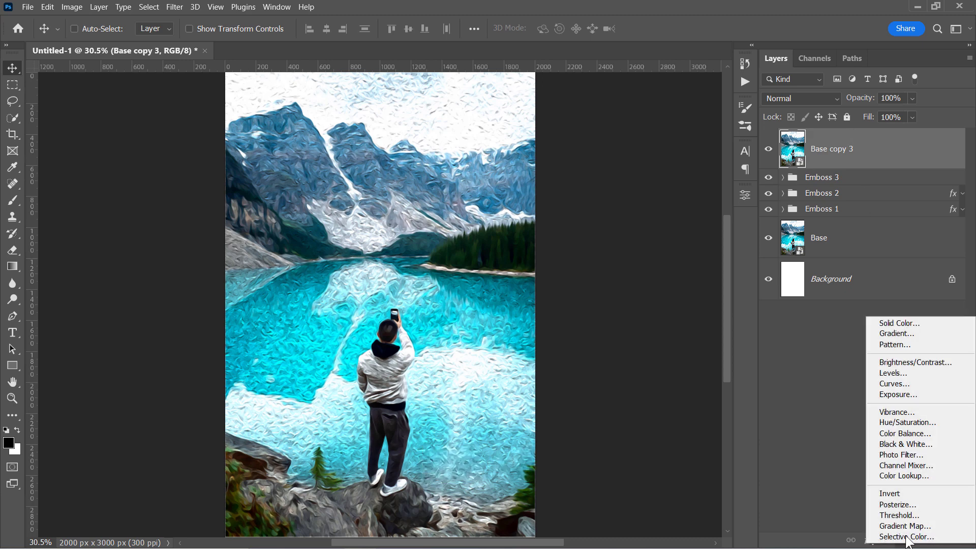
{"action": "left_click", "coordinate": [907, 373]}
{"action": "left_click_drag", "start_coordinate": [579, 327], "coordinate": [635, 328]}
{"action": "left_click_drag", "start_coordinate": [716, 326], "coordinate": [654, 328]}
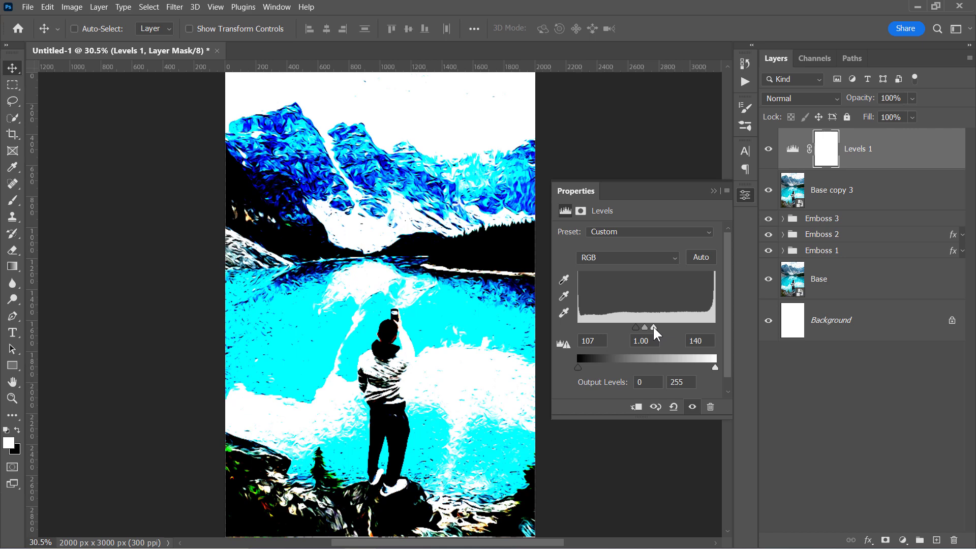
Step: Group Levels 1 with Base copy 3 and name the group 'Colorful Strokes'
{"action": "left_click", "coordinate": [886, 196], "text": "shift"}
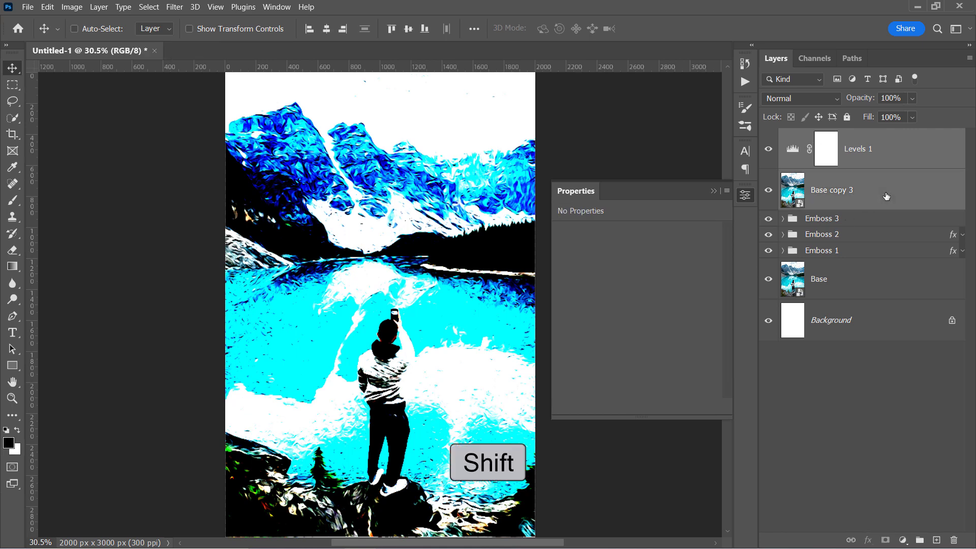
{"action": "key", "text": "ctrl+g"}
{"action": "double_click", "coordinate": [828, 137]}
{"action": "type", "text": "Colorful Strokes"}
{"action": "key", "text": "Return"}
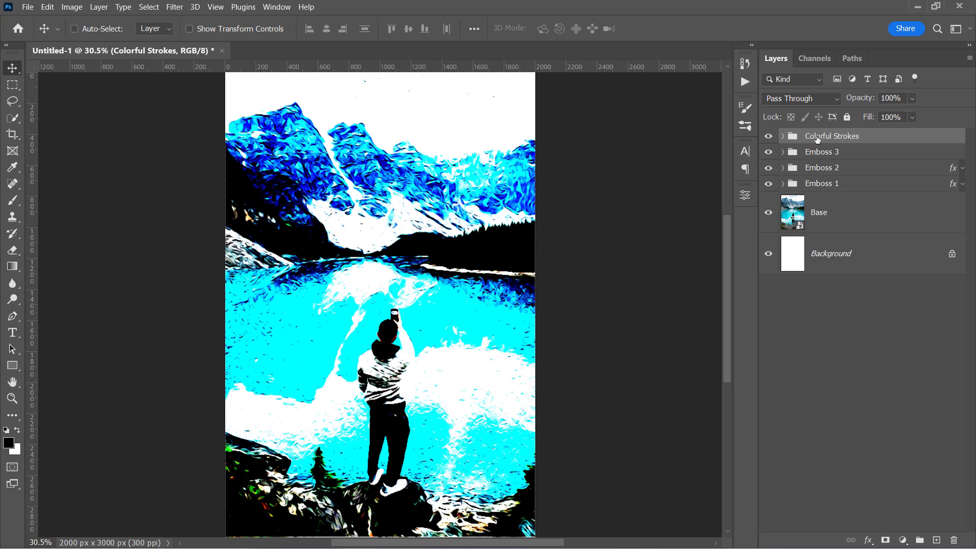
Step: Set the Colorful Strokes group to Color blend mode at 40% opacity
{"action": "left_click", "coordinate": [798, 98]}
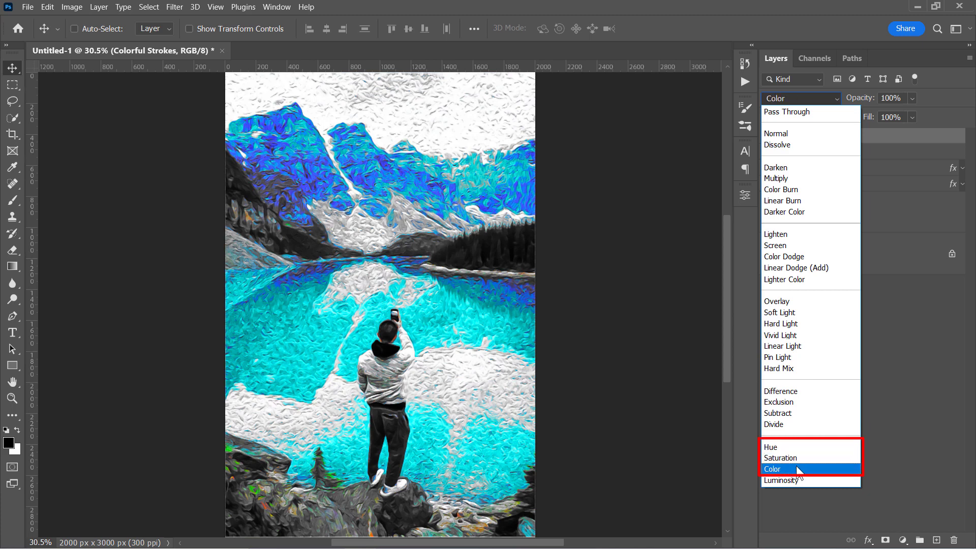
{"action": "left_click", "coordinate": [797, 468]}
{"action": "left_click_drag", "start_coordinate": [866, 100], "coordinate": [836, 99]}
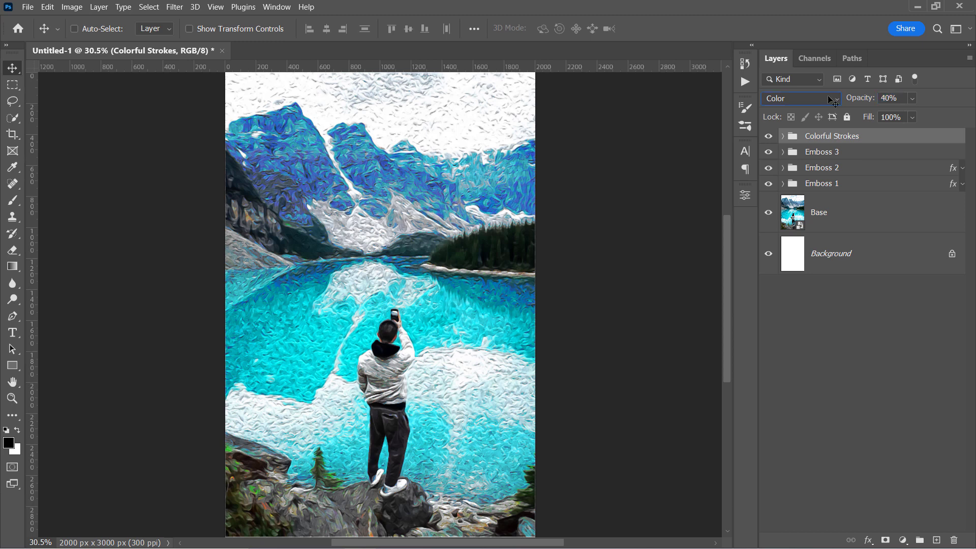
{"action": "key", "text": "x"}
{"action": "scroll", "coordinate": [333, 199], "scroll_direction": "up", "scroll_amount": 2}
{"action": "key", "text": "x"}
{"action": "scroll", "coordinate": [286, 201], "scroll_direction": "up", "scroll_amount": 5}
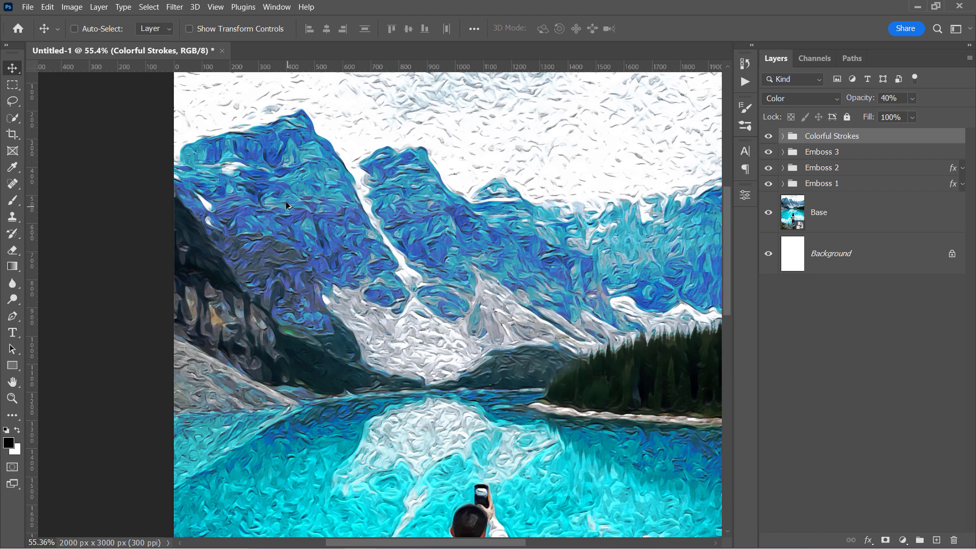
{"action": "scroll", "coordinate": [286, 201], "scroll_direction": "up", "scroll_amount": 1}
{"action": "left_click", "coordinate": [768, 136]}
{"action": "left_click", "coordinate": [769, 136]}
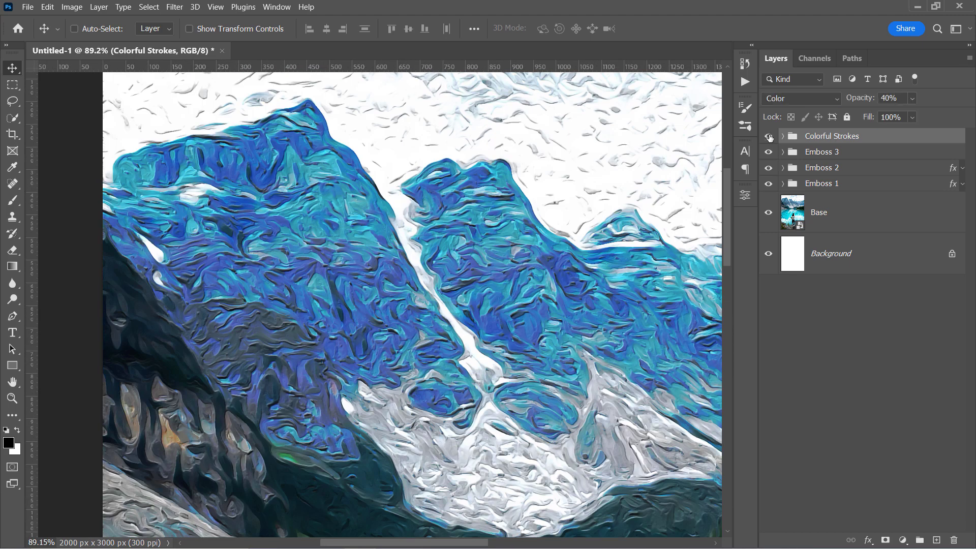
{"action": "left_click", "coordinate": [783, 136]}
{"action": "double_click", "coordinate": [813, 167]}
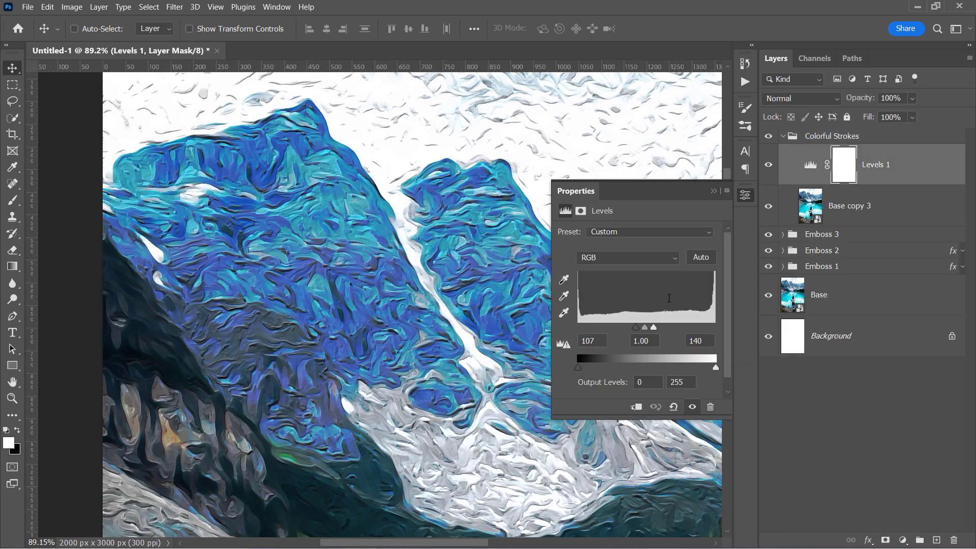
{"action": "left_click_drag", "start_coordinate": [654, 327], "coordinate": [692, 331]}
{"action": "left_click_drag", "start_coordinate": [600, 327], "coordinate": [664, 333]}
{"action": "key", "text": "space"}
{"action": "mouse_move", "coordinate": [468, 401]}
{"action": "left_mouse_down"}
{"action": "mouse_move", "coordinate": [391, 289]}
{"action": "mouse_move", "coordinate": [494, 310]}
{"action": "left_mouse_up"}
{"action": "left_click_drag", "start_coordinate": [330, 292], "coordinate": [436, 273]}
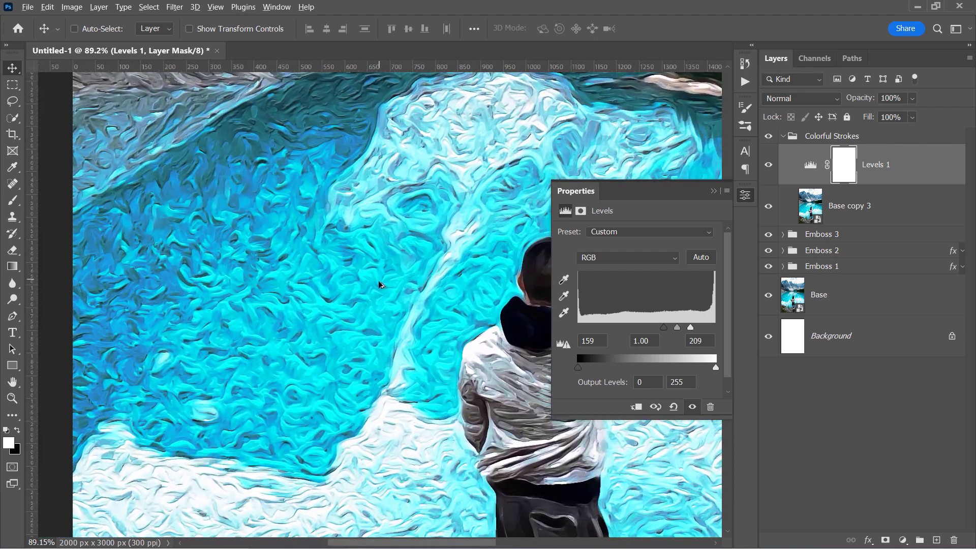
{"action": "scroll", "coordinate": [382, 284], "scroll_direction": "up", "scroll_amount": 1}
{"action": "left_click_drag", "start_coordinate": [372, 342], "coordinate": [249, 132]}
{"action": "left_click_drag", "start_coordinate": [444, 463], "coordinate": [324, 245]}
{"action": "mouse_move", "coordinate": [125, 369]}
{"action": "left_mouse_down"}
{"action": "mouse_move", "coordinate": [370, 333]}
{"action": "mouse_move", "coordinate": [378, 343]}
{"action": "left_mouse_up"}
{"action": "mouse_move", "coordinate": [546, 233]}
{"action": "left_mouse_down"}
{"action": "mouse_move", "coordinate": [439, 342]}
{"action": "mouse_move", "coordinate": [189, 422]}
{"action": "mouse_move", "coordinate": [116, 397]}
{"action": "left_mouse_up"}
{"action": "left_click_drag", "start_coordinate": [308, 258], "coordinate": [284, 450]}
{"action": "left_click_drag", "start_coordinate": [308, 238], "coordinate": [509, 250]}
{"action": "left_click", "coordinate": [509, 250]}
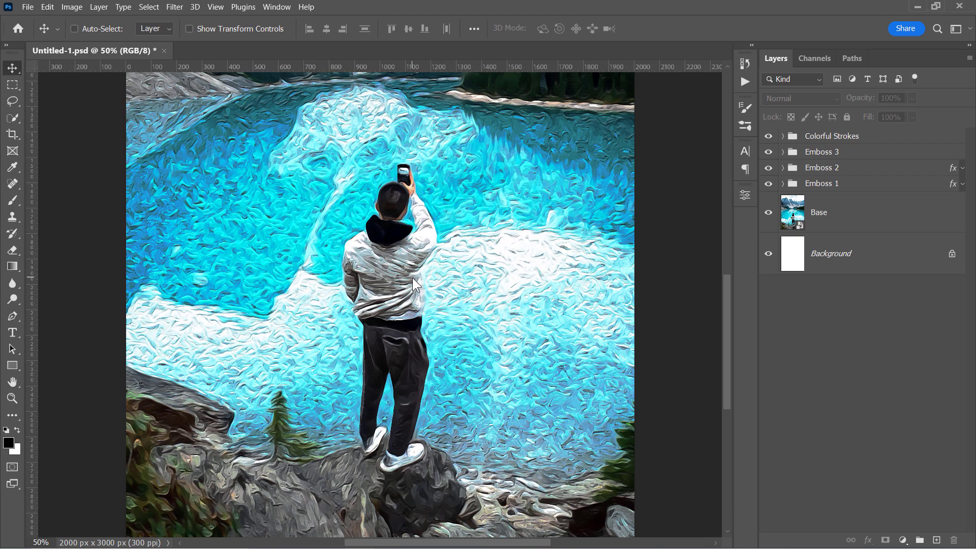
Step: Place Shutterstock_1156349101.jpg in the Base smart object, enlarge it to fill the canvas, and save
{"action": "double_click", "coordinate": [793, 212]}
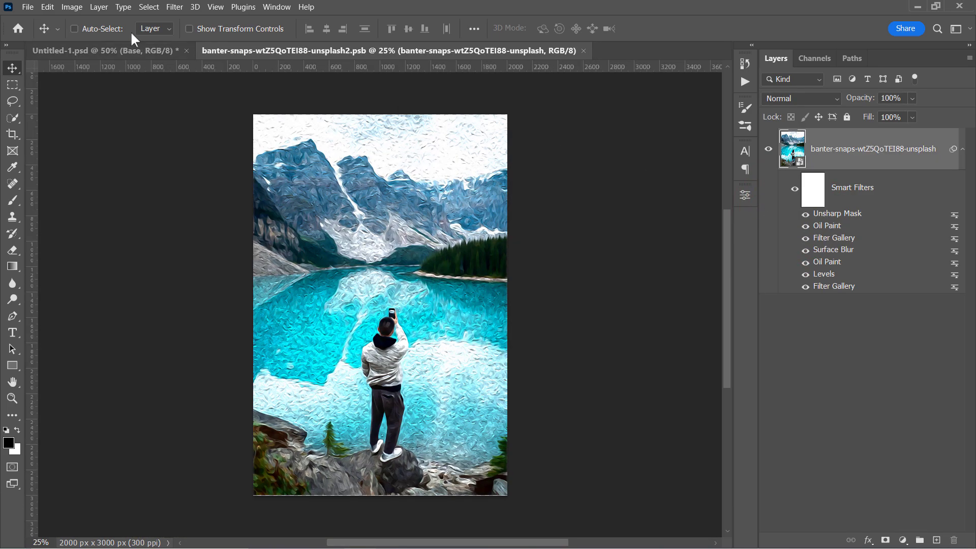
{"action": "left_click", "coordinate": [28, 7]}
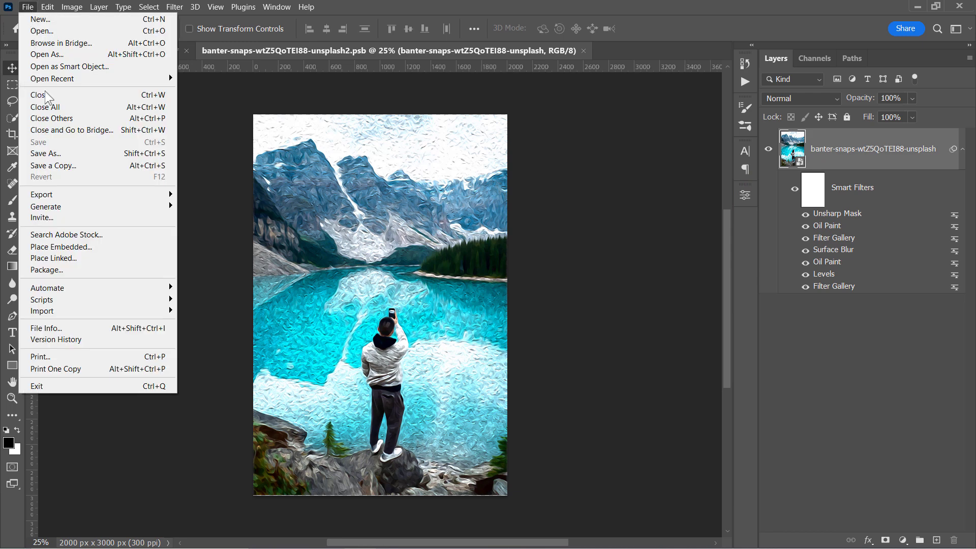
{"action": "left_click", "coordinate": [74, 246]}
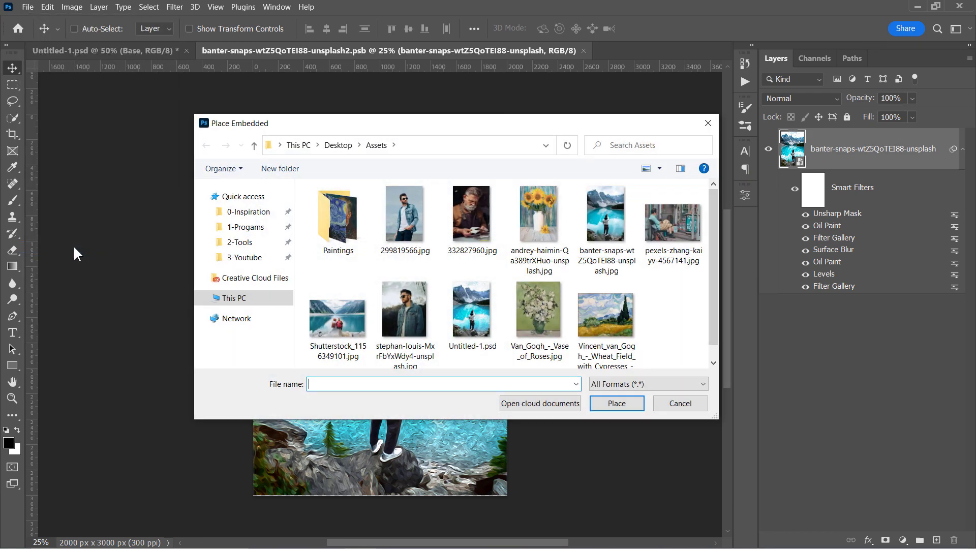
{"action": "left_click", "coordinate": [341, 328]}
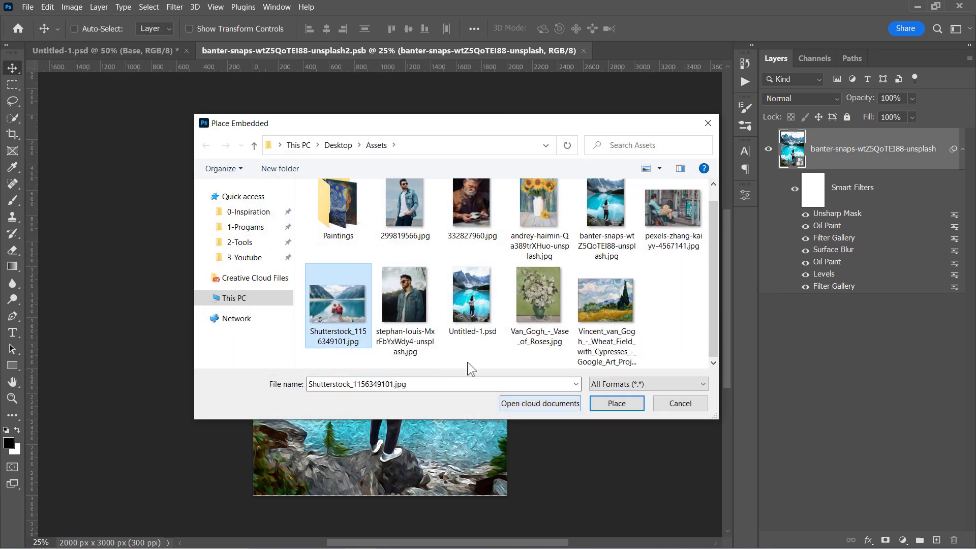
{"action": "left_click", "coordinate": [617, 403]}
{"action": "left_click_drag", "start_coordinate": [509, 217], "coordinate": [681, 116]}
{"action": "key", "text": "Return"}
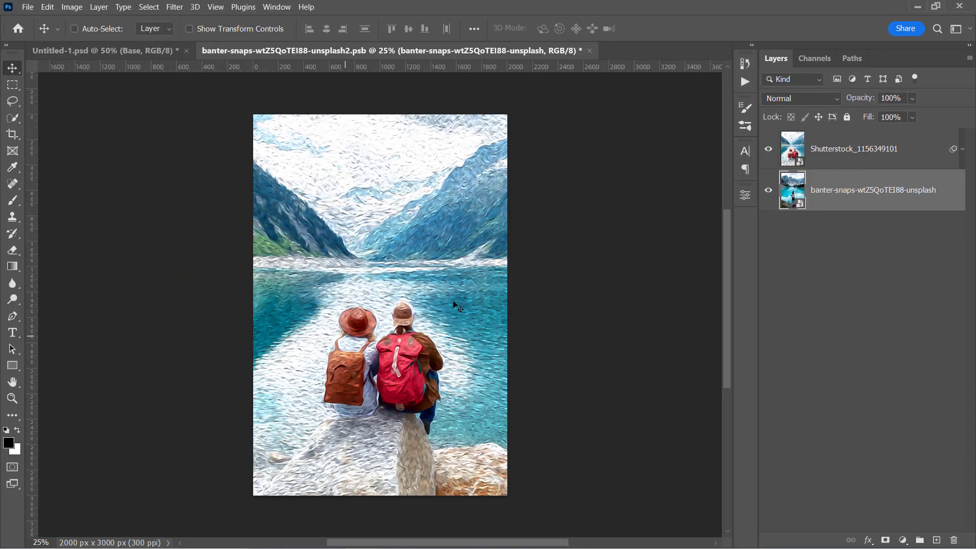
{"action": "key", "text": "ctrl+s"}
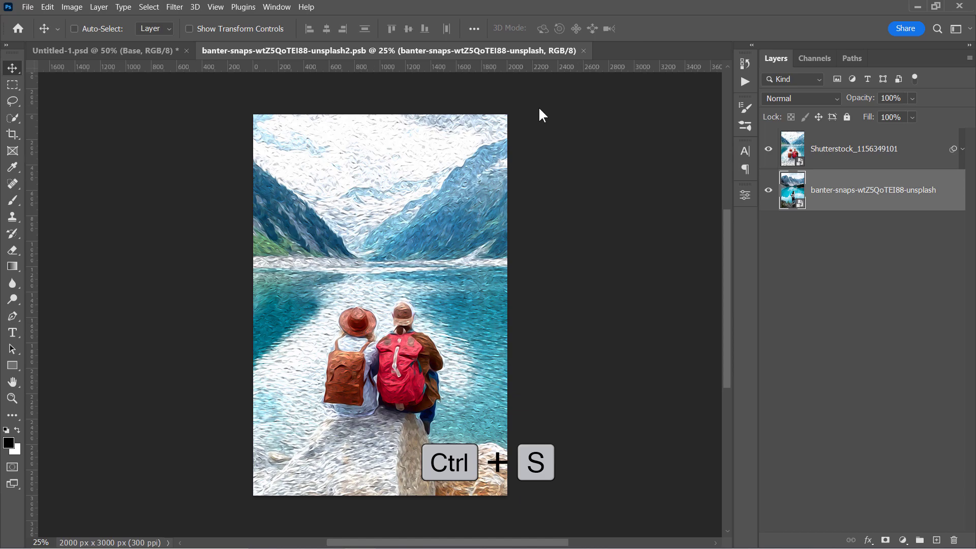
{"action": "left_click", "coordinate": [584, 50]}
{"action": "scroll", "coordinate": [327, 239], "scroll_direction": "up", "scroll_amount": 3}
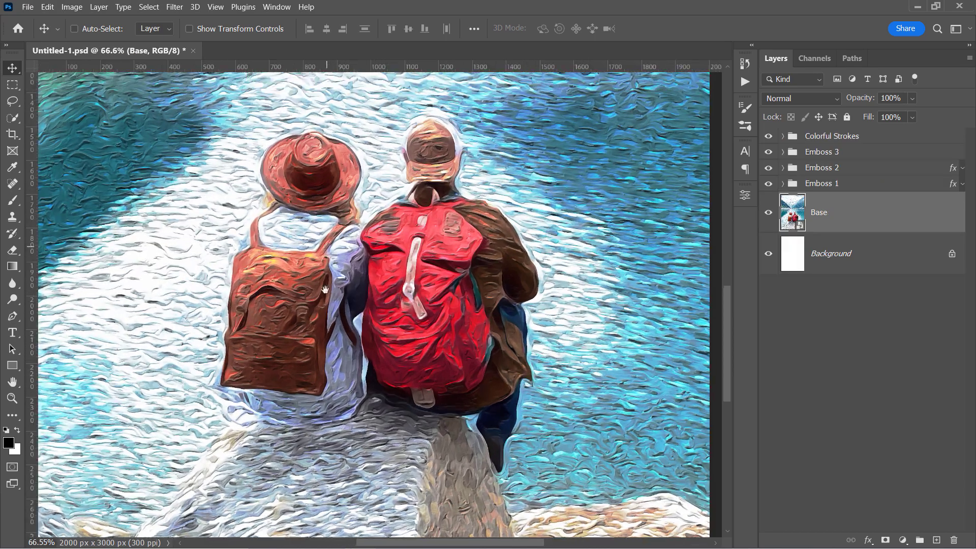
{"action": "left_click_drag", "start_coordinate": [327, 239], "coordinate": [296, 492]}
{"action": "left_click_drag", "start_coordinate": [394, 294], "coordinate": [425, 101]}
{"action": "left_click_drag", "start_coordinate": [411, 433], "coordinate": [421, 277]}
{"action": "left_click_drag", "start_coordinate": [360, 163], "coordinate": [361, 214]}
{"action": "scroll", "coordinate": [370, 232], "scroll_direction": "up", "scroll_amount": 2}
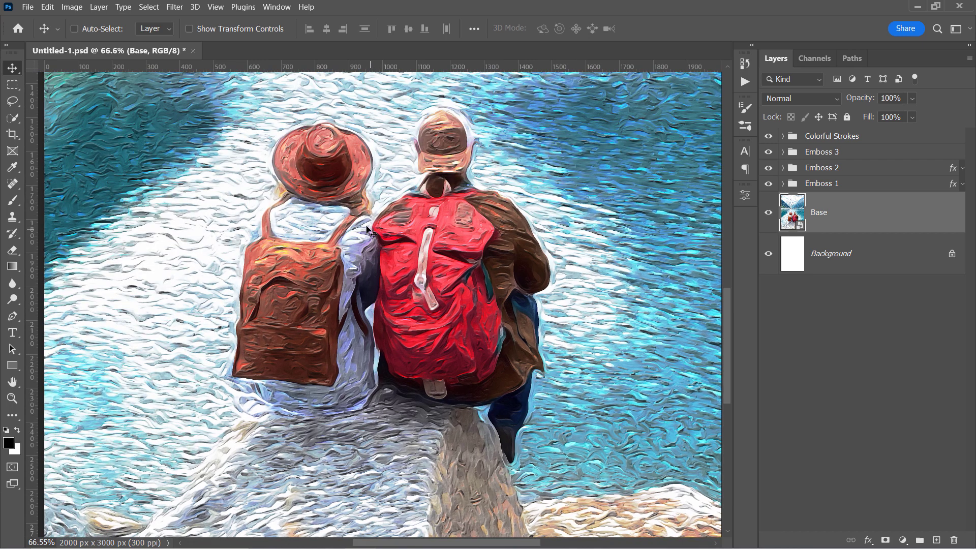
{"action": "double_click", "coordinate": [793, 212]}
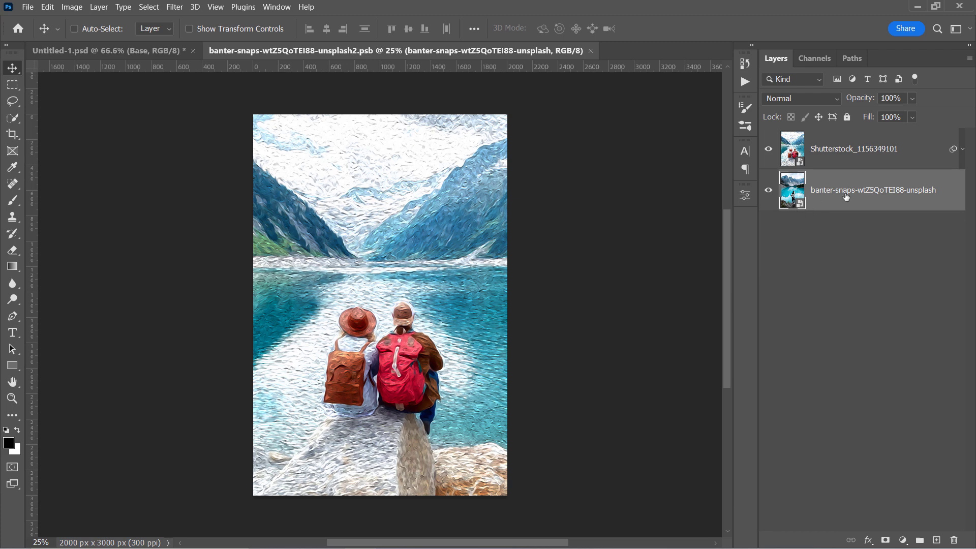
Step: Lower the couple layer's Oil Paint shine to 2.5 and save the smart object
{"action": "left_click", "coordinate": [963, 150]}
{"action": "double_click", "coordinate": [827, 261]}
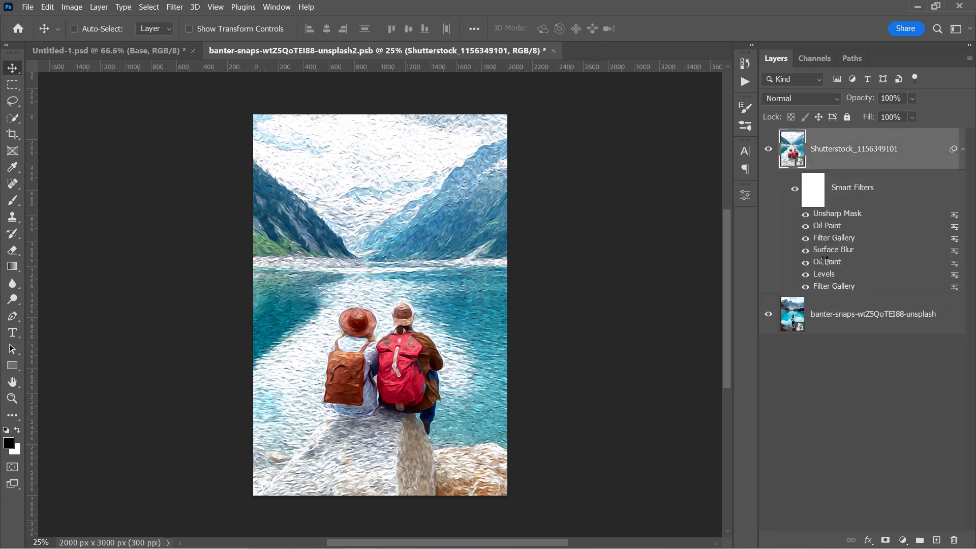
{"action": "left_click_drag", "start_coordinate": [617, 498], "coordinate": [608, 497]}
{"action": "left_click", "coordinate": [705, 122]}
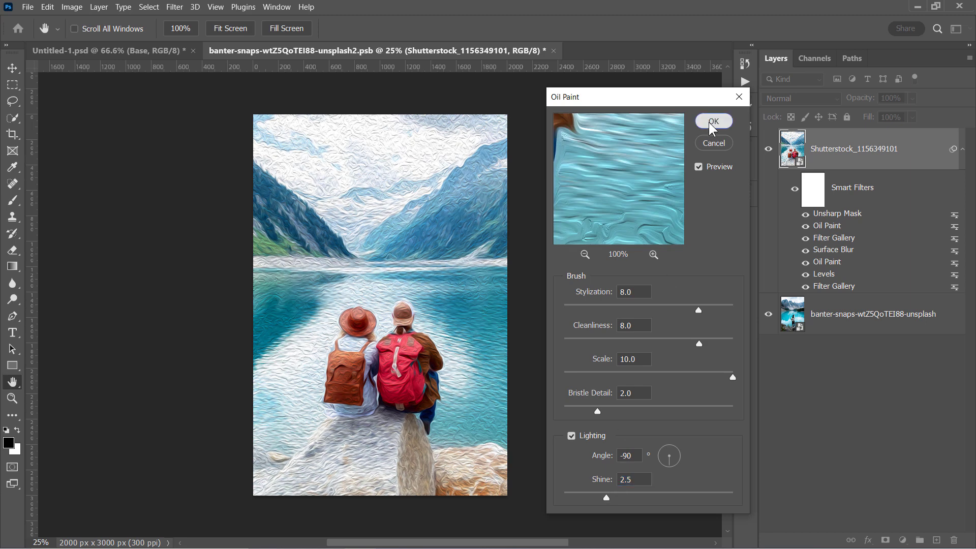
{"action": "key", "text": "ctrl+s"}
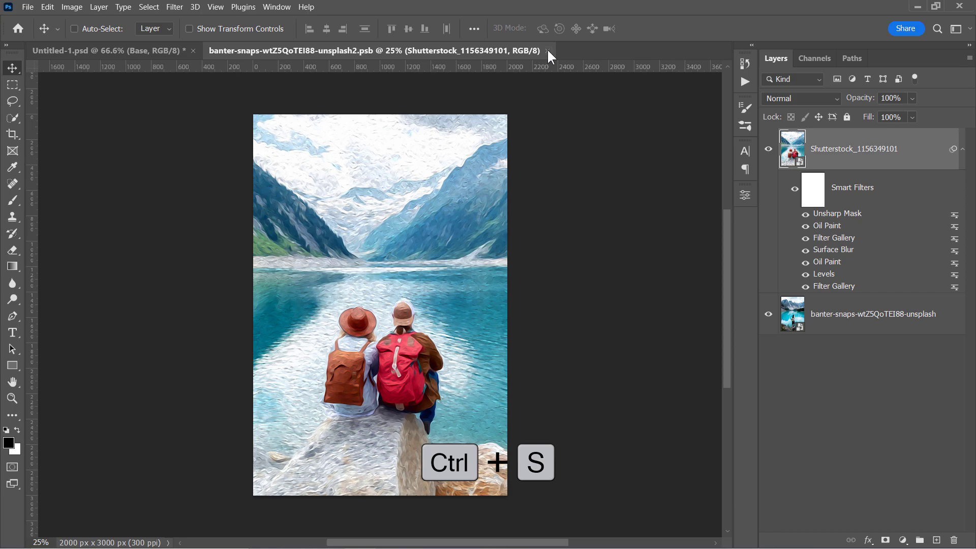
Step: Inspect the painted couple and mountains in the template, then reopen the Base smart object
{"action": "left_click", "coordinate": [548, 51]}
{"action": "scroll", "coordinate": [336, 279], "scroll_direction": "up", "scroll_amount": 3}
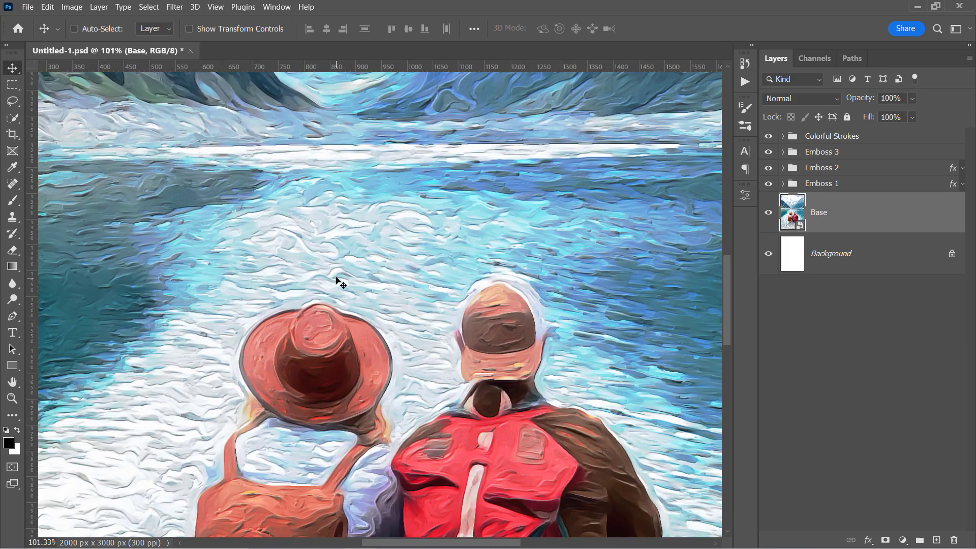
{"action": "left_click_drag", "start_coordinate": [355, 219], "coordinate": [356, 427]}
{"action": "left_click_drag", "start_coordinate": [353, 176], "coordinate": [348, 363]}
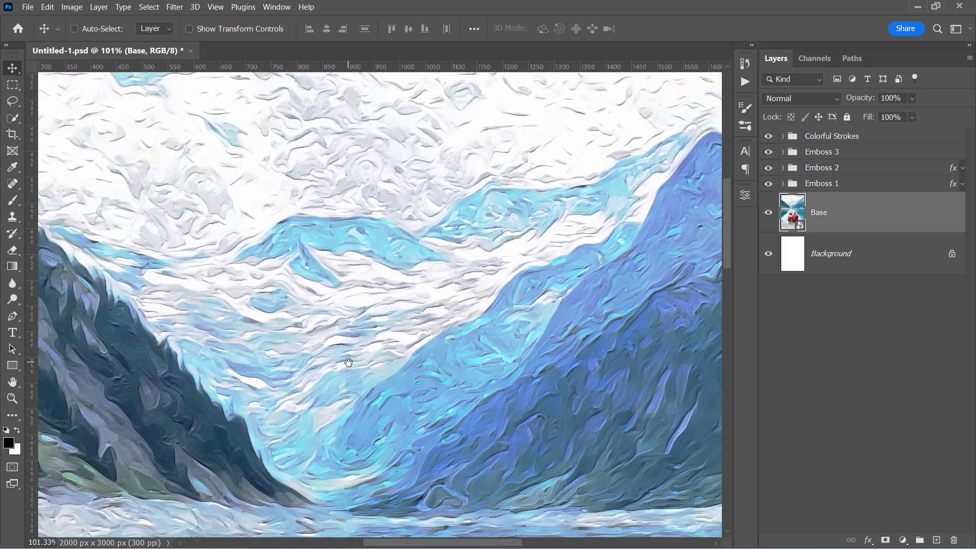
{"action": "left_click_drag", "start_coordinate": [341, 195], "coordinate": [224, 377]}
{"action": "left_click_drag", "start_coordinate": [325, 290], "coordinate": [289, 162]}
{"action": "left_click_drag", "start_coordinate": [397, 278], "coordinate": [379, 131]}
{"action": "left_click_drag", "start_coordinate": [462, 336], "coordinate": [399, 143]}
{"action": "left_click_drag", "start_coordinate": [214, 274], "coordinate": [534, 144]}
{"action": "left_click_drag", "start_coordinate": [288, 294], "coordinate": [272, 120]}
{"action": "left_click_drag", "start_coordinate": [277, 268], "coordinate": [160, 264]}
{"action": "double_click", "coordinate": [790, 219]}
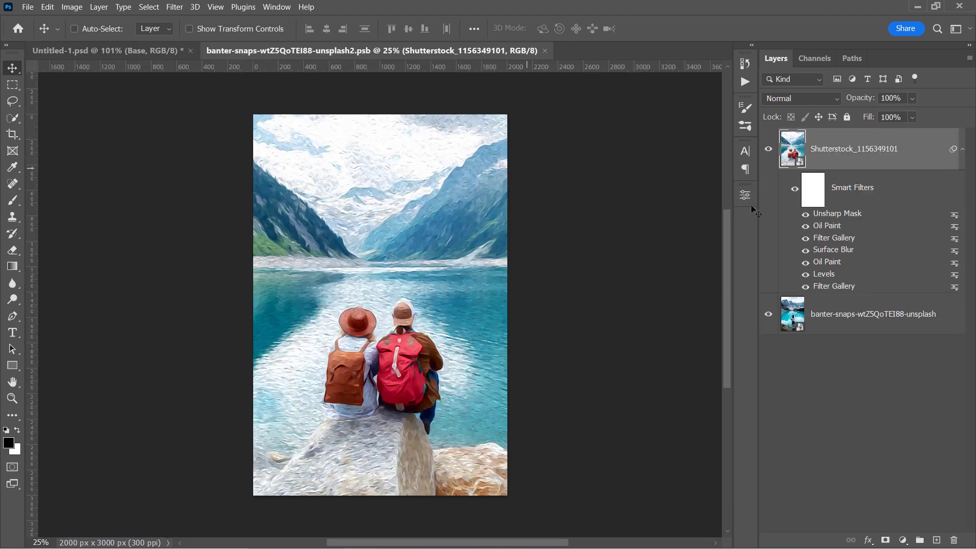
Step: Place the 299819566.jpg man photo, scaled up and shifted left to fill the canvas
{"action": "left_click", "coordinate": [24, 6]}
{"action": "left_click", "coordinate": [60, 243]}
{"action": "left_click", "coordinate": [404, 214]}
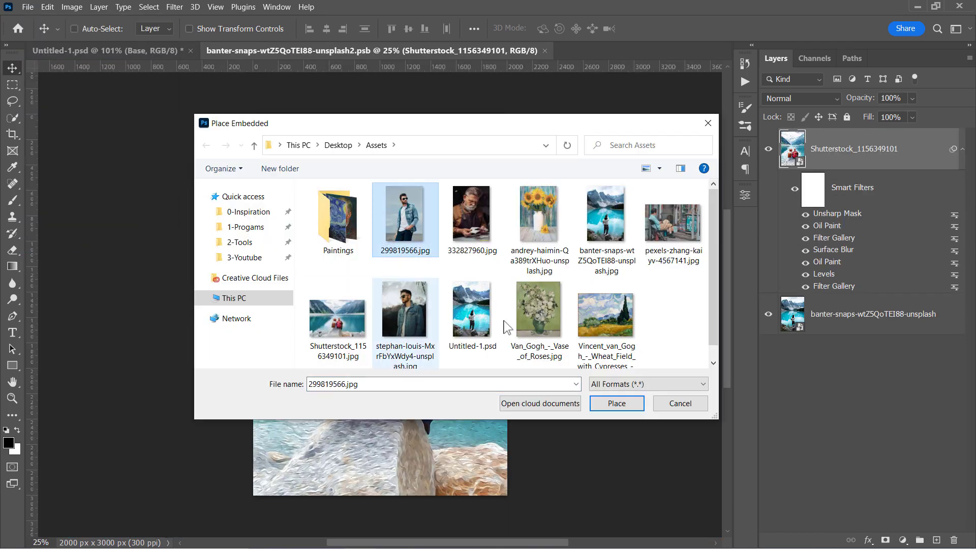
{"action": "left_click", "coordinate": [617, 403]}
{"action": "left_click_drag", "start_coordinate": [251, 117], "coordinate": [226, 80]}
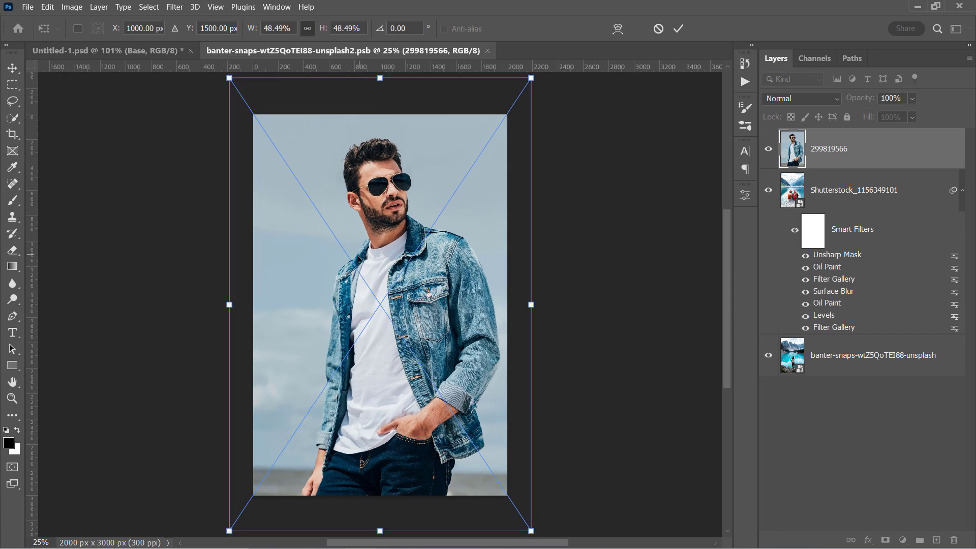
{"action": "left_click_drag", "start_coordinate": [359, 259], "coordinate": [334, 260]}
{"action": "key", "text": "Return"}
Step: Place the Van Gogh wheat field painting, enlarged to cover the canvas
{"action": "left_click", "coordinate": [27, 7]}
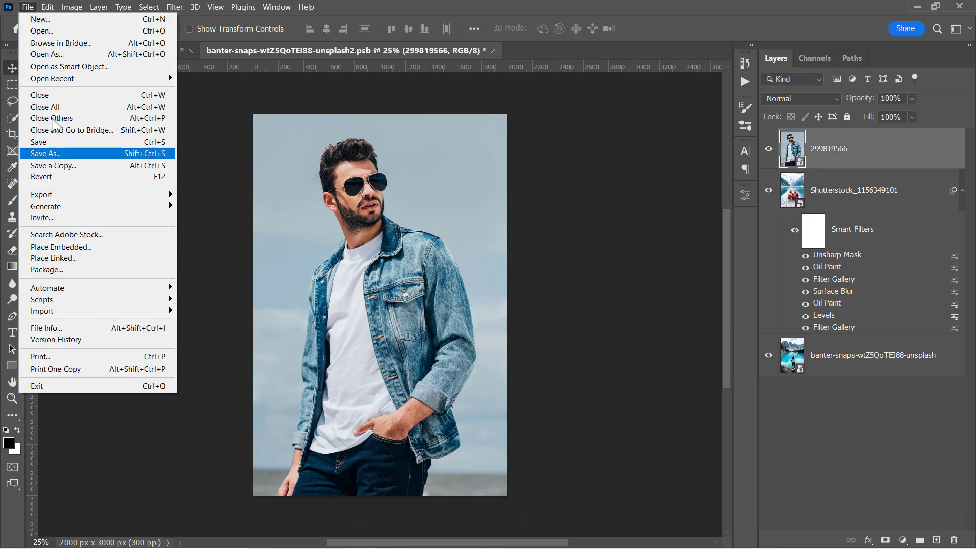
{"action": "left_click", "coordinate": [81, 244]}
{"action": "left_click", "coordinate": [612, 336]}
{"action": "left_click", "coordinate": [618, 402]}
{"action": "left_click_drag", "start_coordinate": [507, 205], "coordinate": [668, 79]}
{"action": "left_click_drag", "start_coordinate": [449, 240], "coordinate": [482, 248]}
{"action": "key", "text": "Return"}
Step: Put Van Gogh below the man, mask the man to his outline, and merge both into one smart object
{"action": "left_click_drag", "start_coordinate": [864, 150], "coordinate": [864, 211]}
{"action": "left_click", "coordinate": [850, 161]}
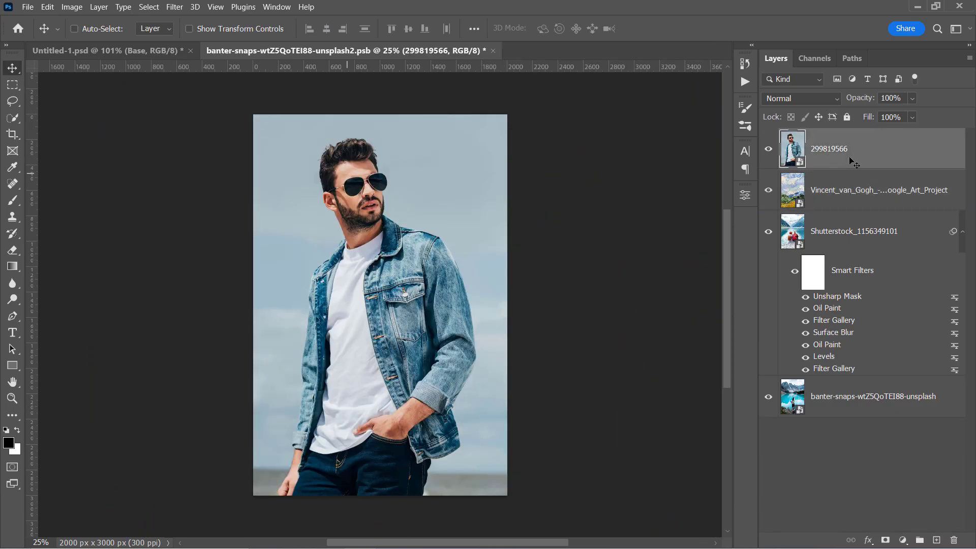
{"action": "left_click", "coordinate": [13, 118]}
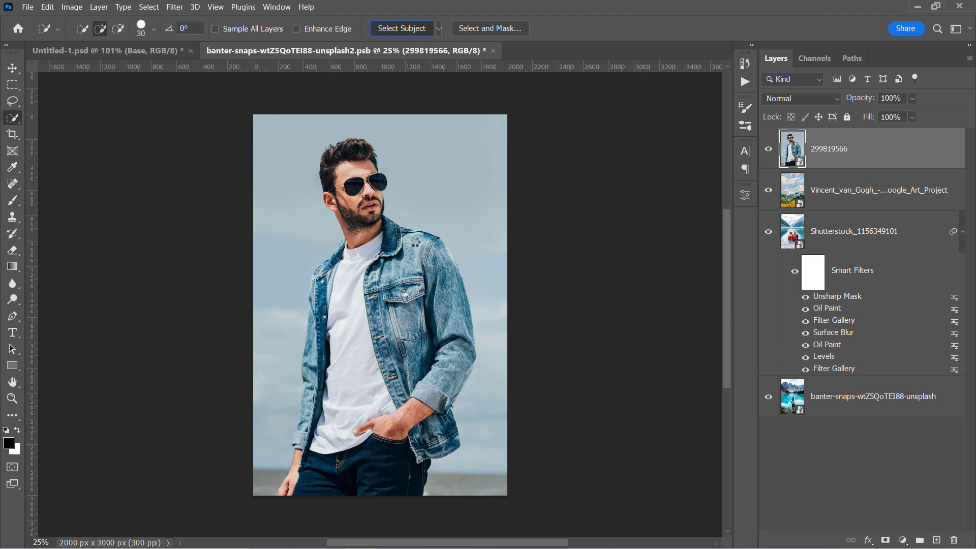
{"action": "left_click", "coordinate": [885, 540]}
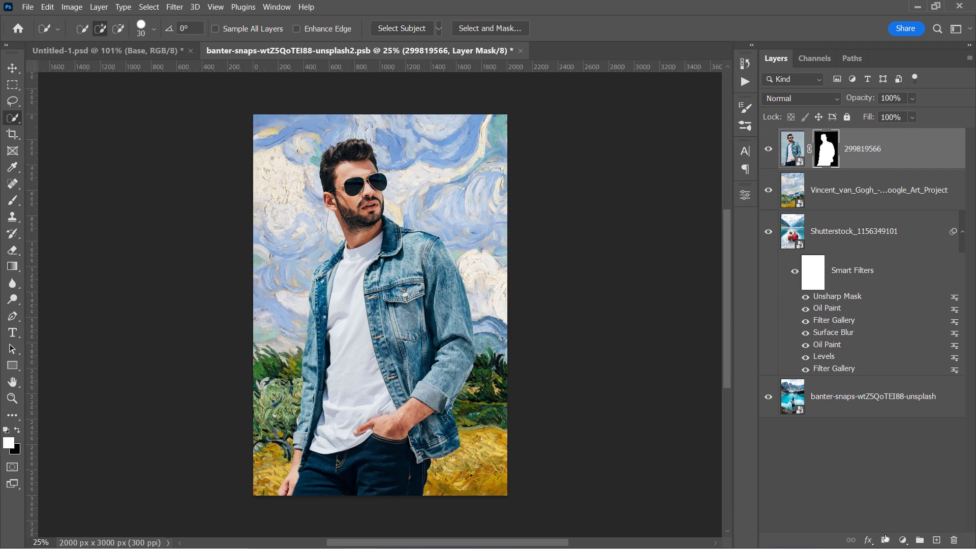
{"action": "left_click", "coordinate": [897, 196], "text": "shift"}
{"action": "right_click", "coordinate": [898, 195]}
{"action": "left_click", "coordinate": [809, 148]}
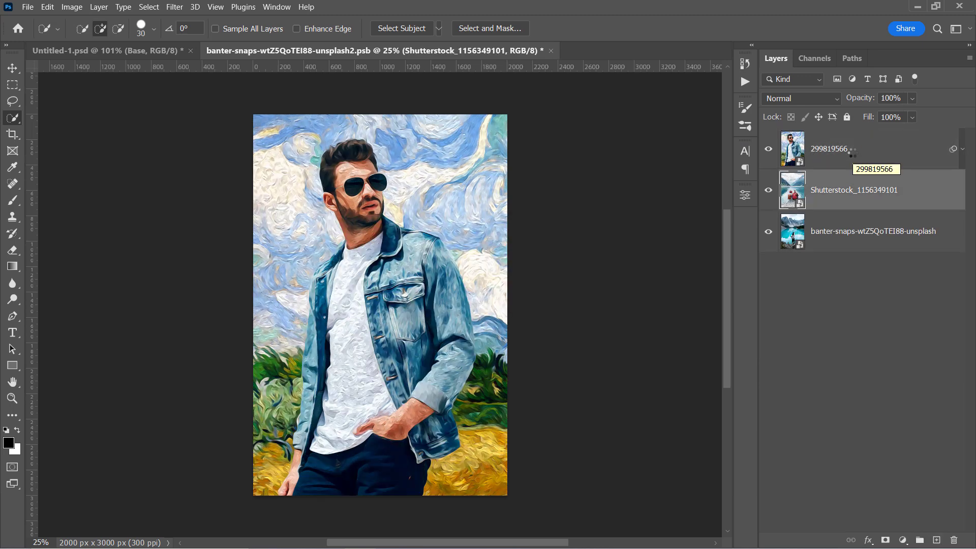
Step: Save the smart object and inspect the man's jacket and Van Gogh background in Untitled-1.psd
{"action": "key", "text": "ctrl+s"}
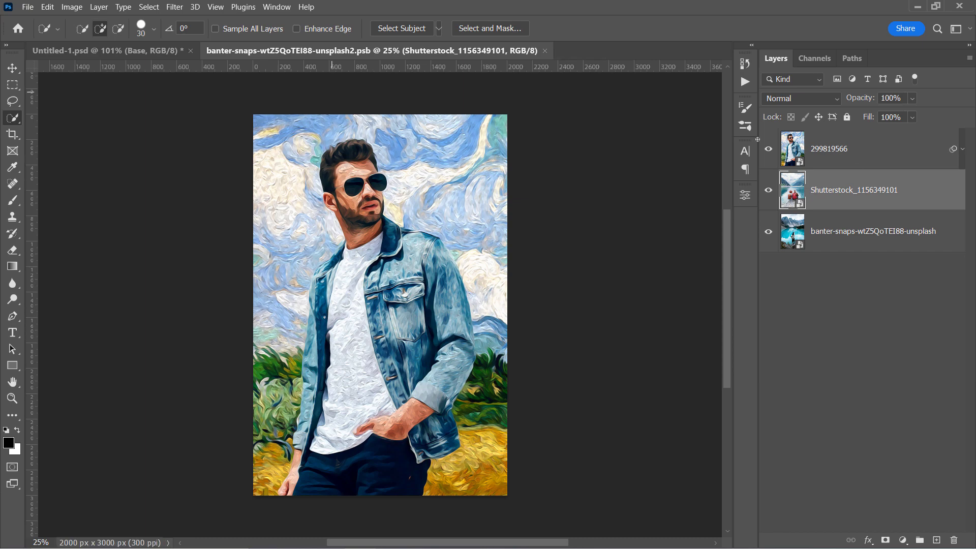
{"action": "left_click", "coordinate": [119, 48]}
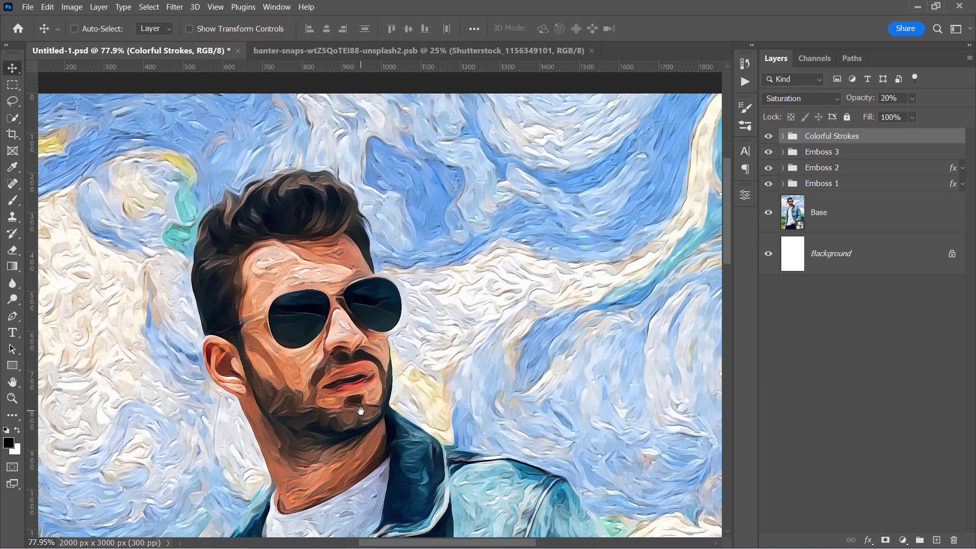
{"action": "left_click_drag", "start_coordinate": [361, 410], "coordinate": [356, 153]}
{"action": "left_click_drag", "start_coordinate": [397, 452], "coordinate": [368, 292]}
{"action": "left_click_drag", "start_coordinate": [398, 326], "coordinate": [480, 372]}
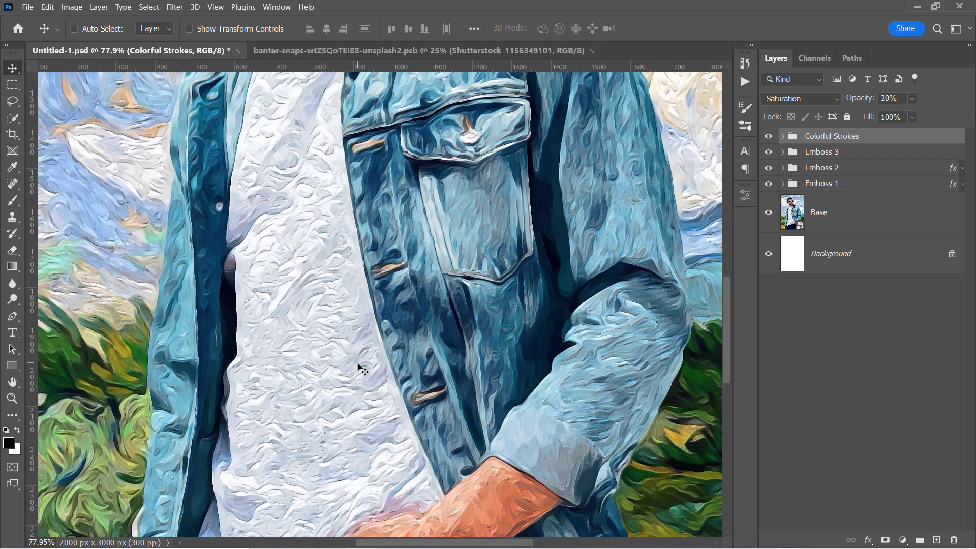
Step: Place the pexels-zhang-kaiyv-4567141 street photo on top, crop the canvas to landscape, and save
{"action": "left_click", "coordinate": [417, 50]}
{"action": "left_click", "coordinate": [27, 7]}
{"action": "left_click", "coordinate": [51, 246]}
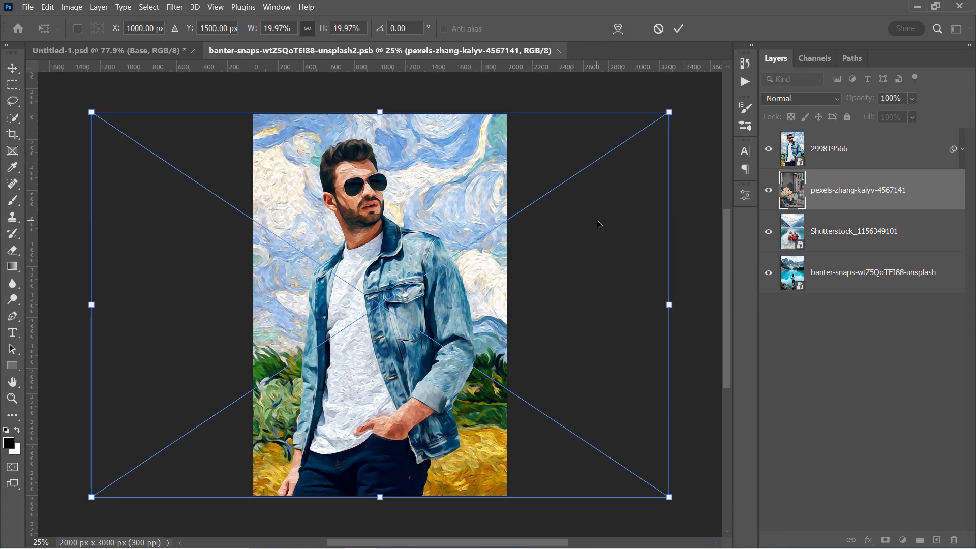
{"action": "key", "text": "Return"}
{"action": "left_click_drag", "start_coordinate": [860, 190], "coordinate": [848, 151]}
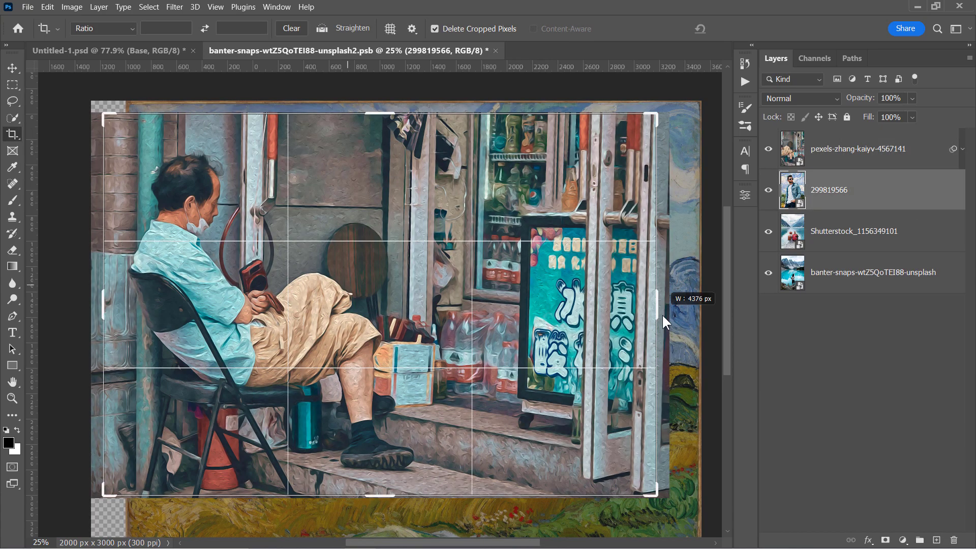
{"action": "key", "text": "Return"}
{"action": "key", "text": "ctrl+s"}
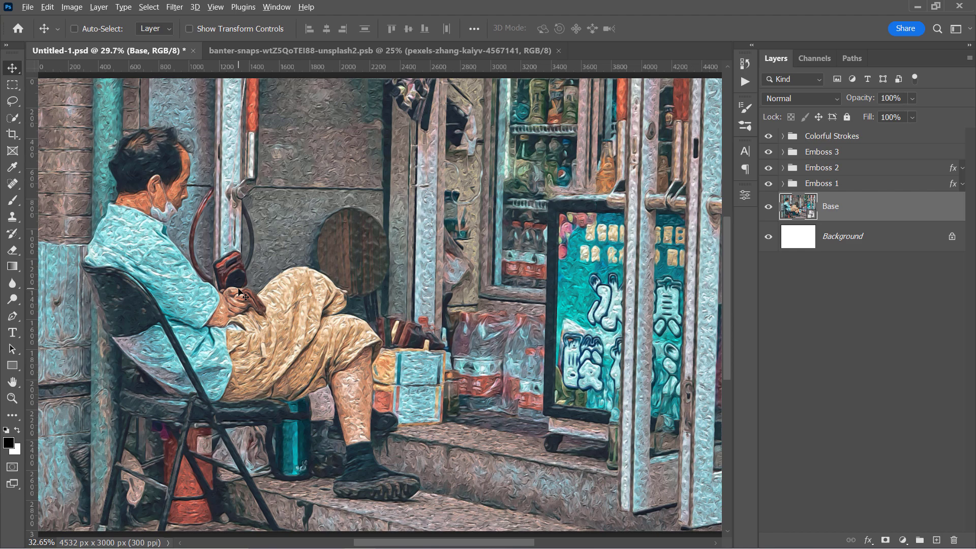
{"action": "scroll", "coordinate": [322, 306], "scroll_direction": "up", "scroll_amount": 6}
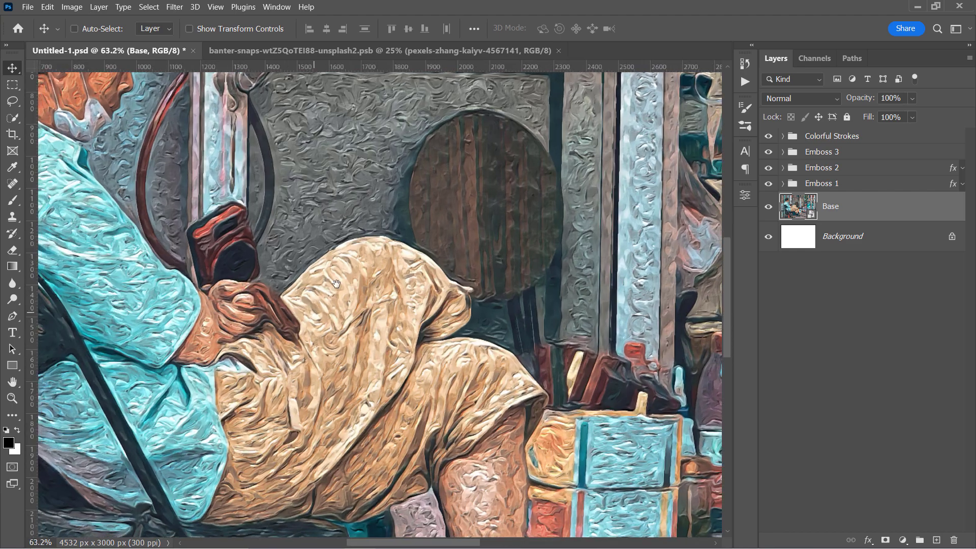